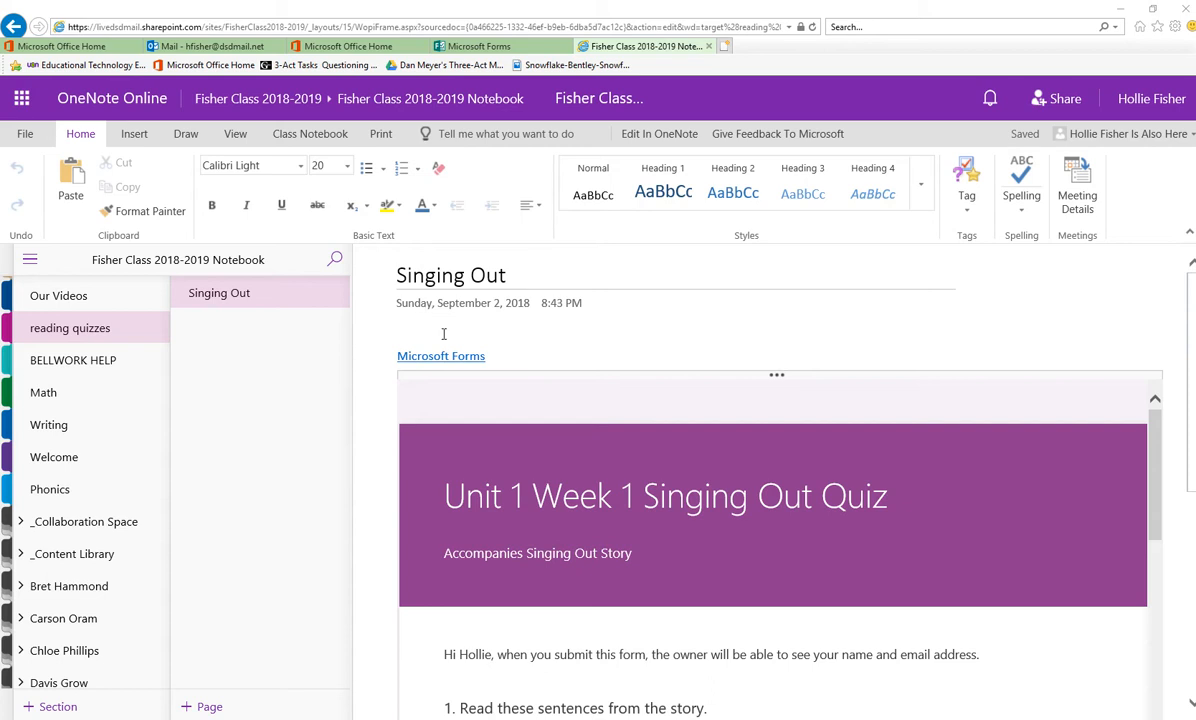
# Look through the Singing Out quiz questions embedded in the reading quizzes section
pyautogui.scroll(-5, 727, 426)
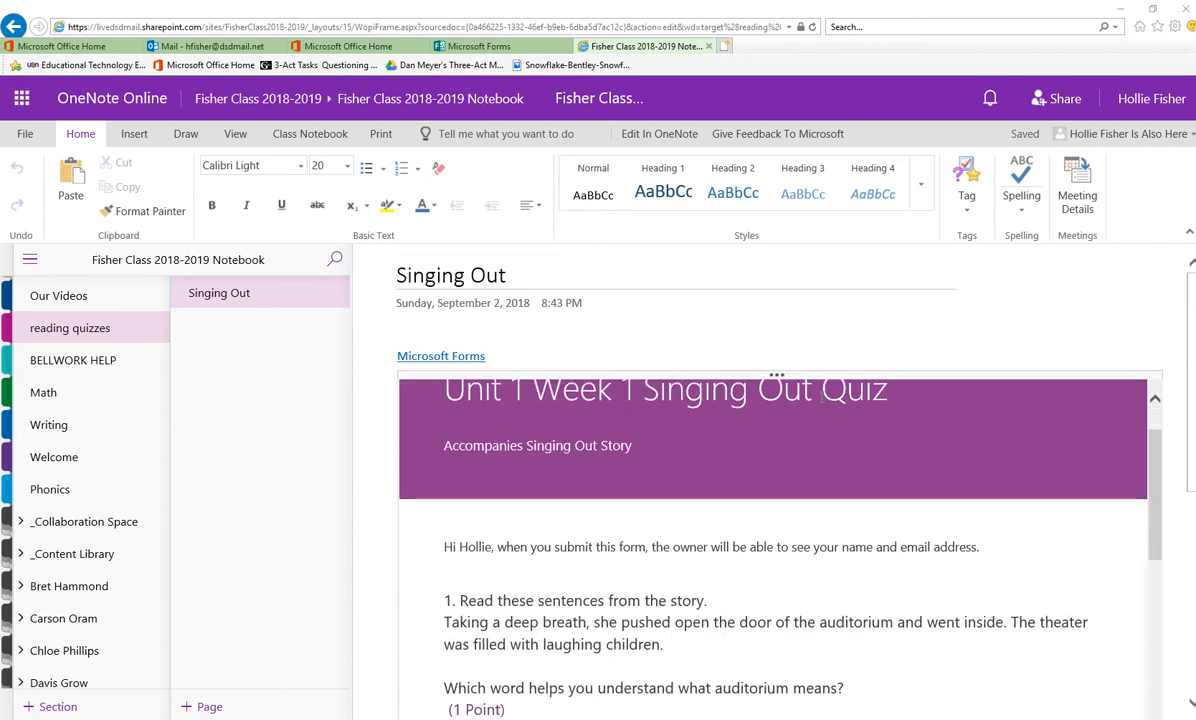
pyautogui.scroll(-10, 751, 461)
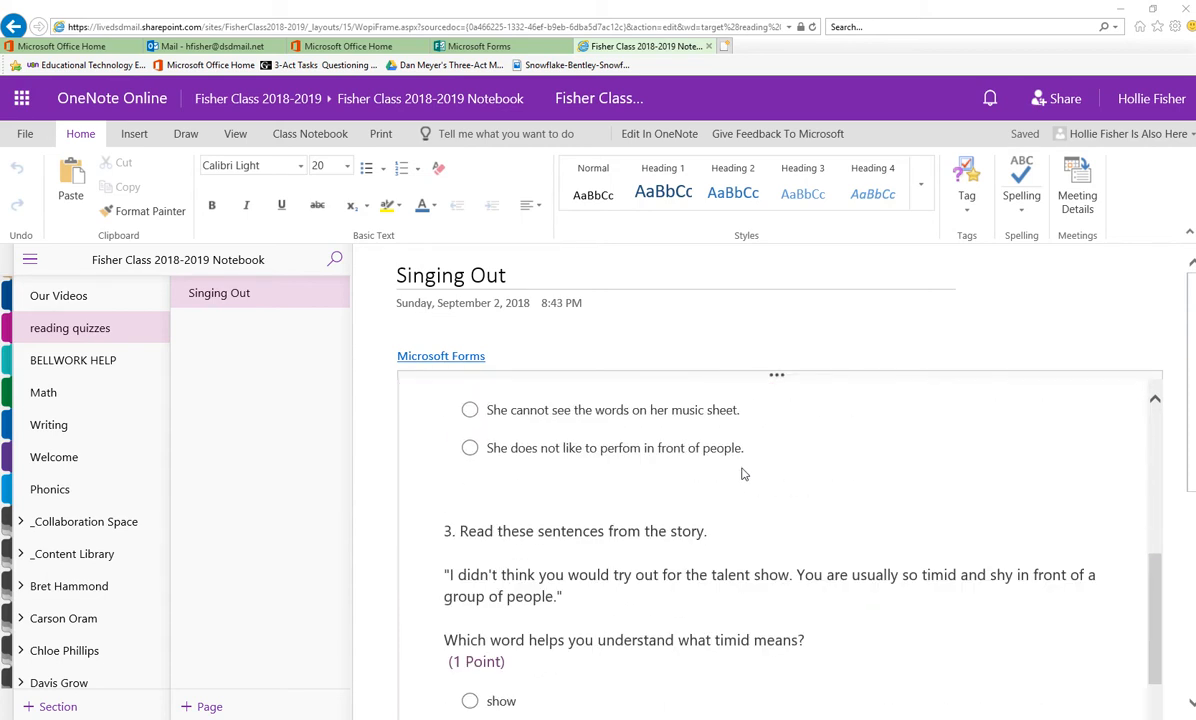
pyautogui.scroll(-10, 722, 569)
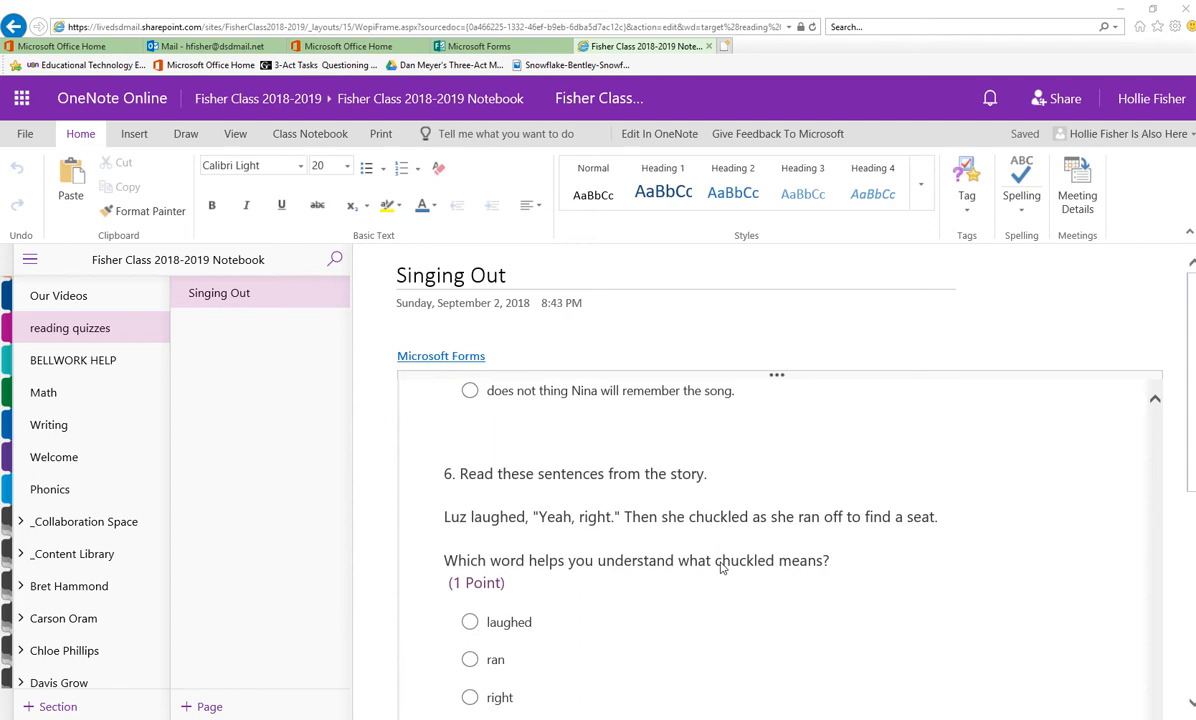
pyautogui.scroll(20, 724, 577)
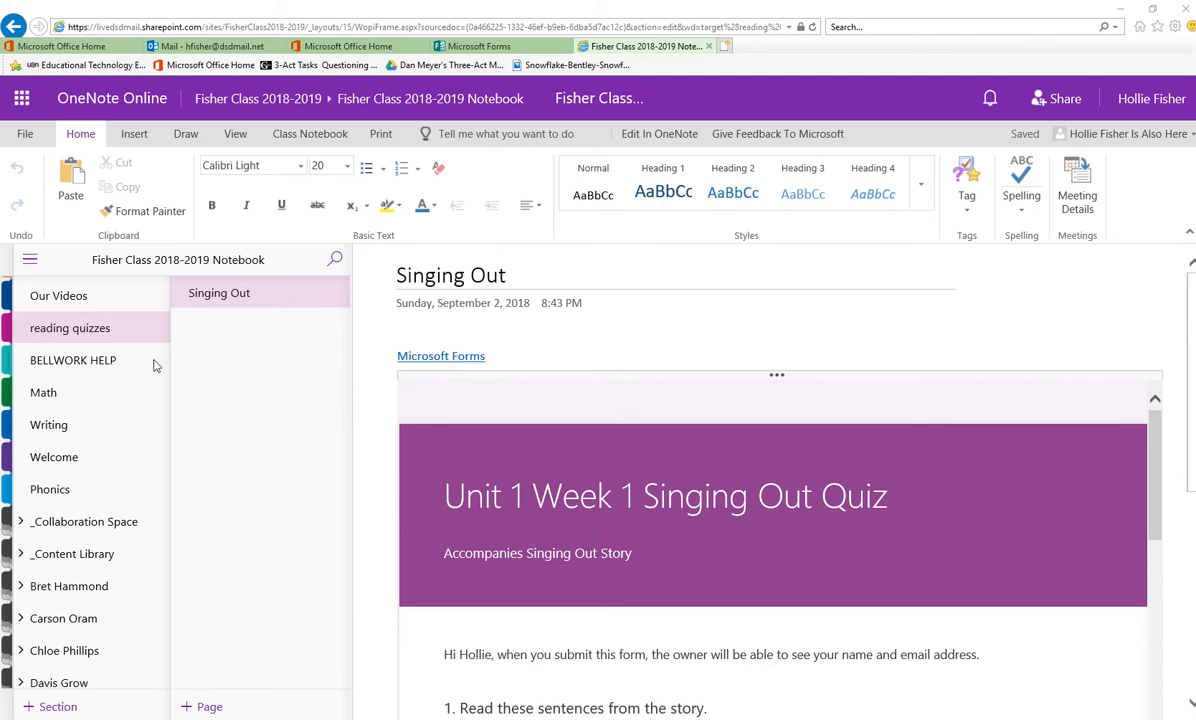
# Add a new page titled "Mid-Year Survey" to the reading quizzes section
pyautogui.click(205, 706)
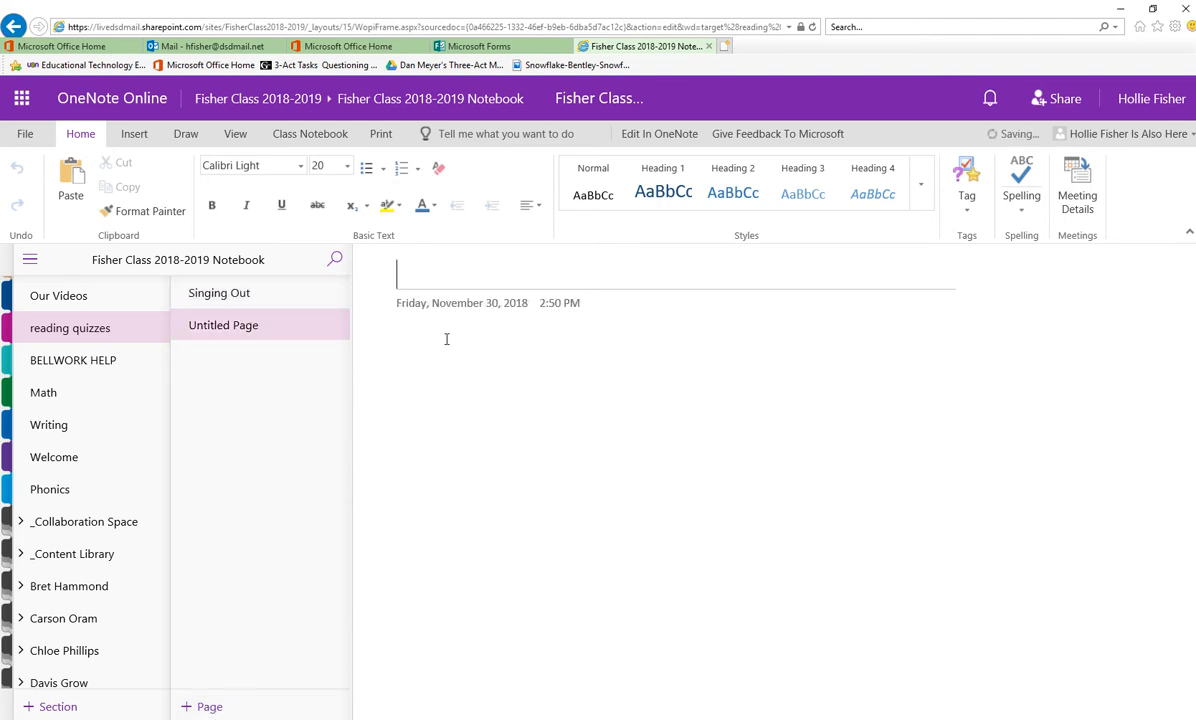
pyautogui.write('Mid ')
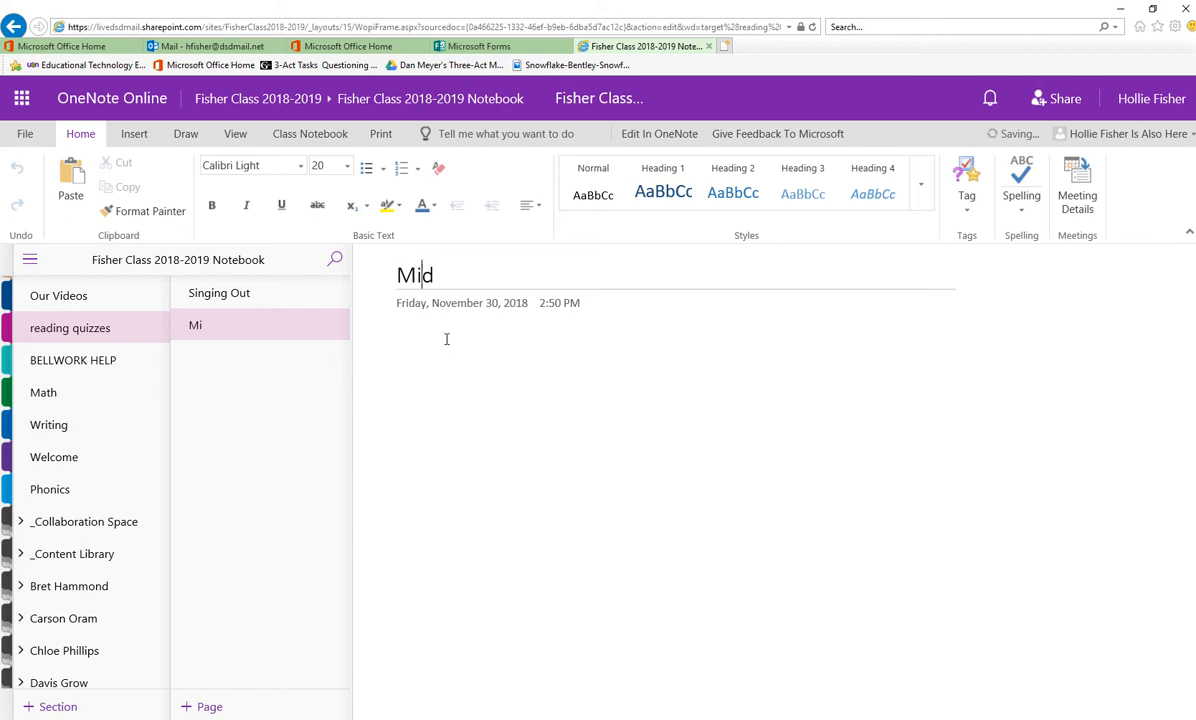
pyautogui.write('Year Survey')
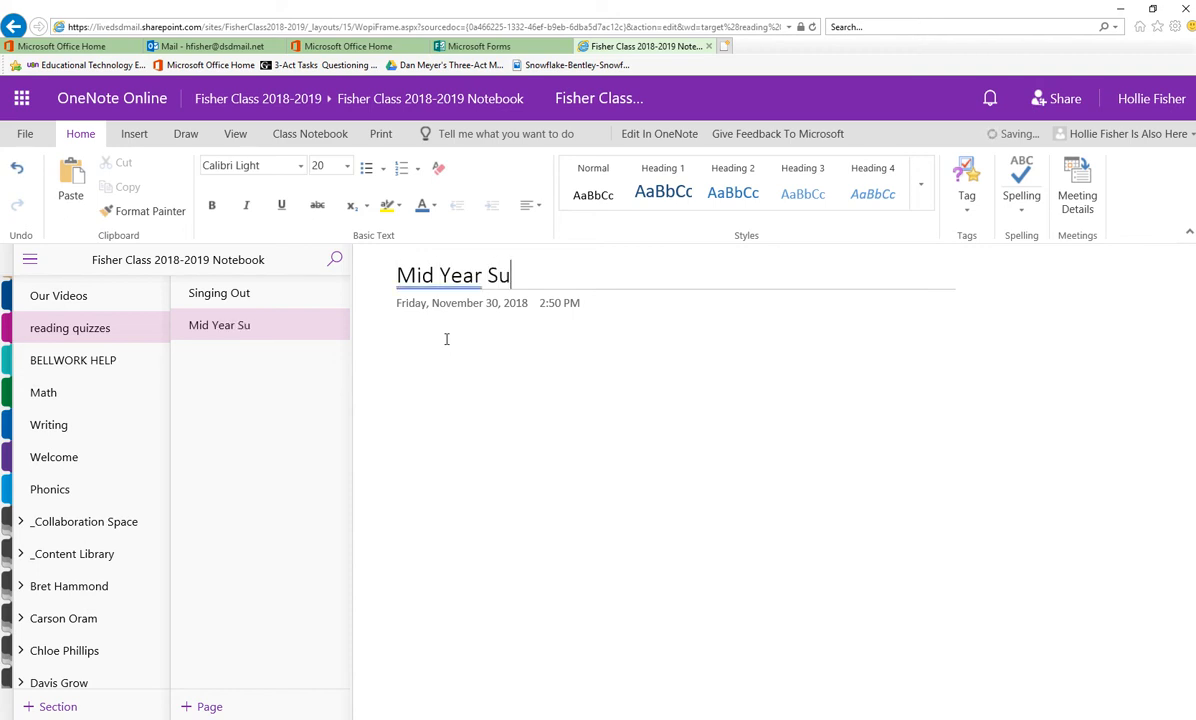
pyautogui.click(437, 275)
pyautogui.write('-')
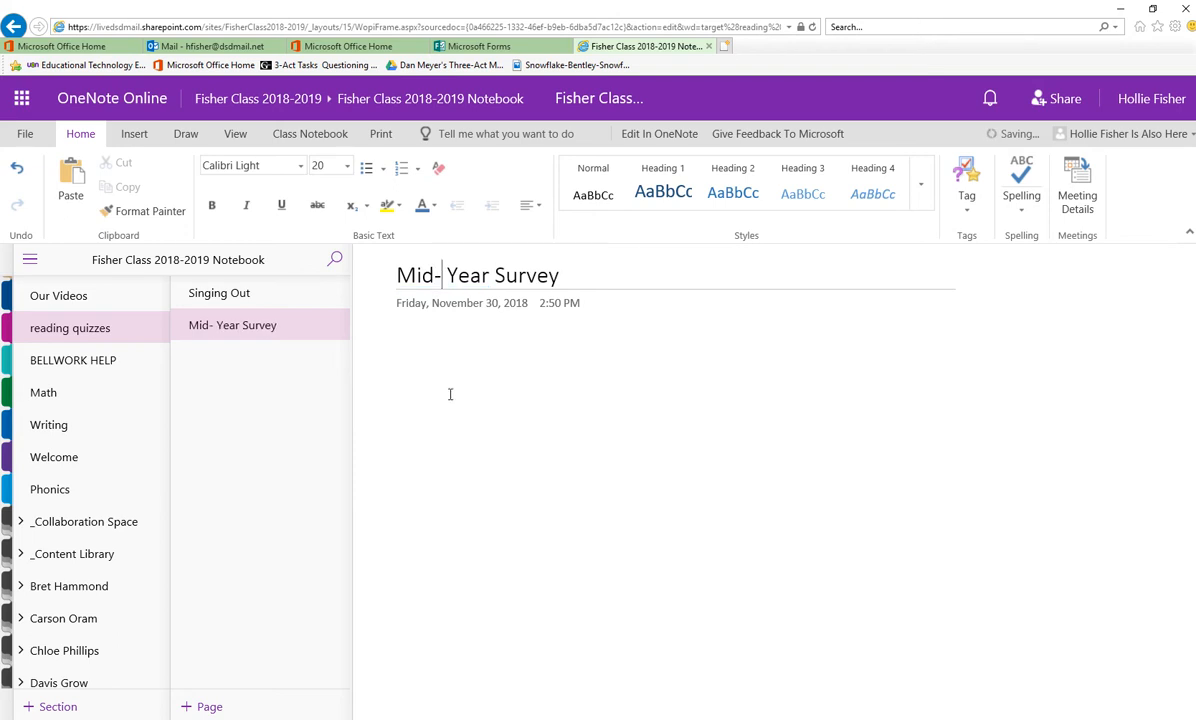
pyautogui.press('Delete')
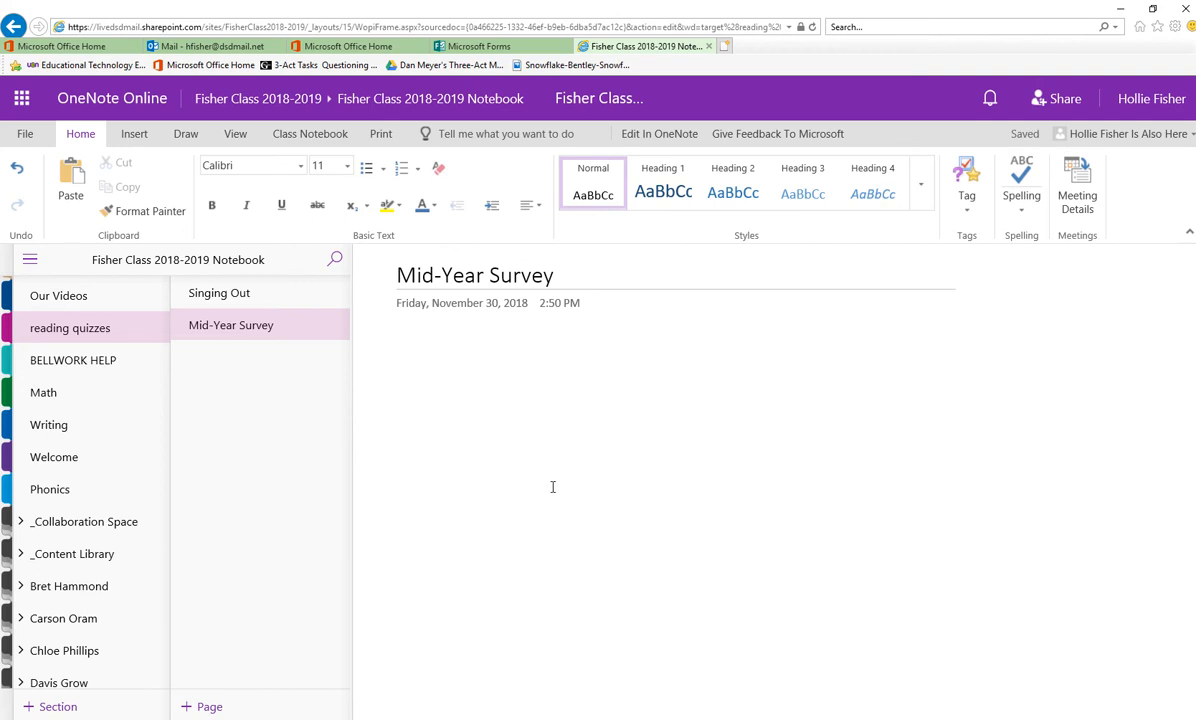
# Insert the existing form "Mid-Year Survey (2018)" into the body of the Mid-Year Survey page and close the forms list
pyautogui.click(137, 136)
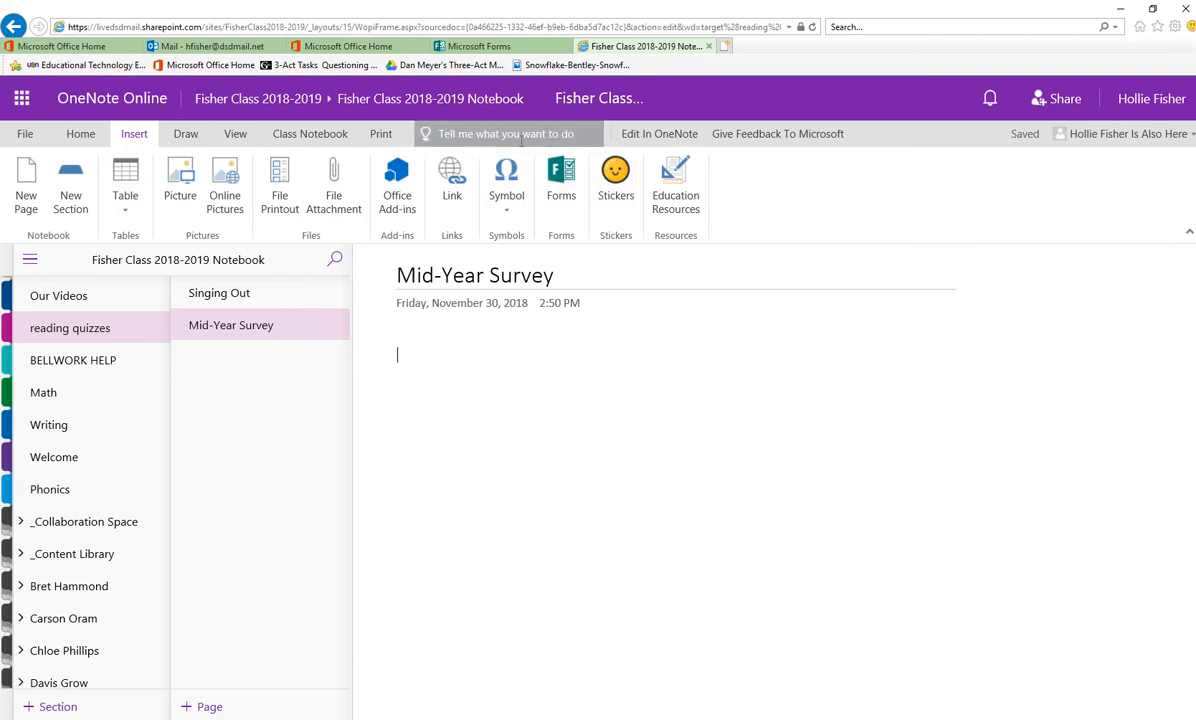
pyautogui.click(561, 199)
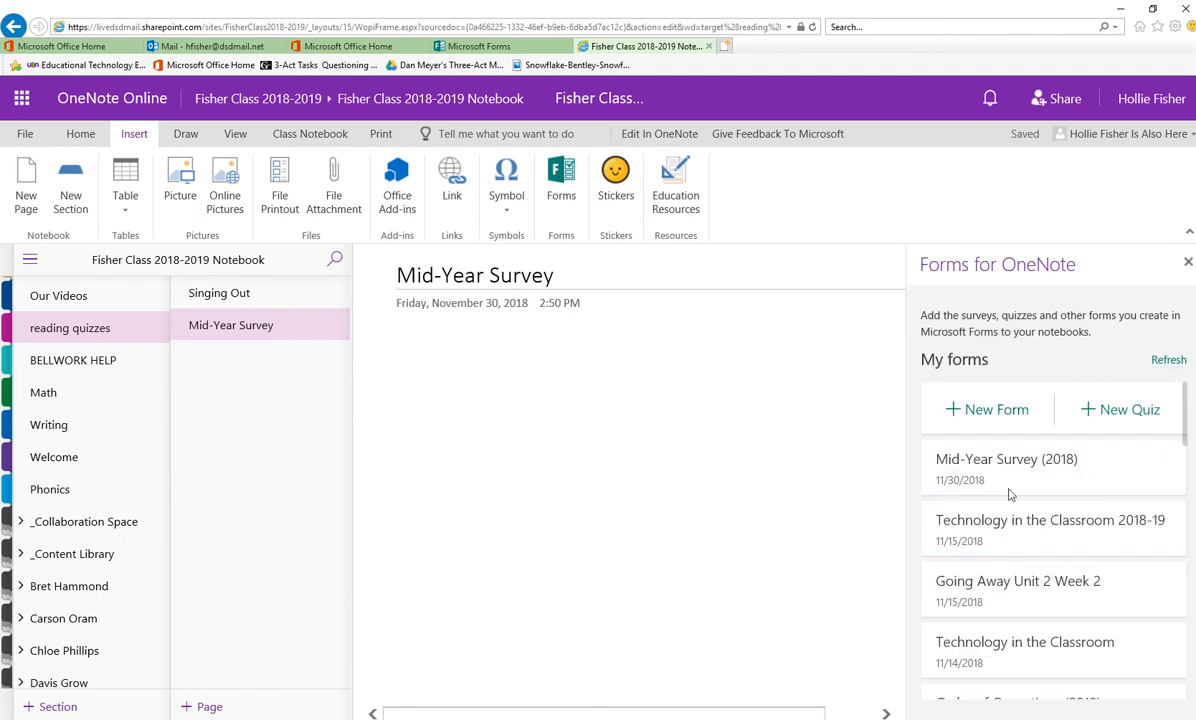
pyautogui.scroll(-1, 1010, 485)
pyautogui.scroll(-10, 1022, 502)
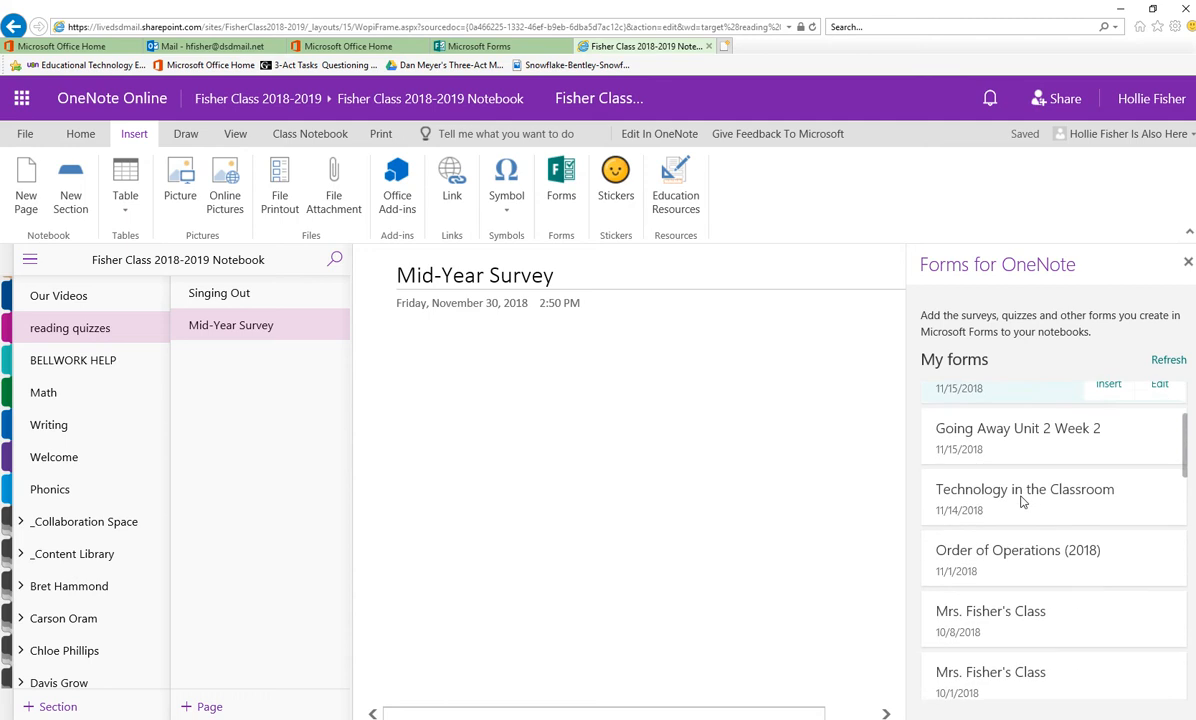
pyautogui.scroll(-1, 1012, 592)
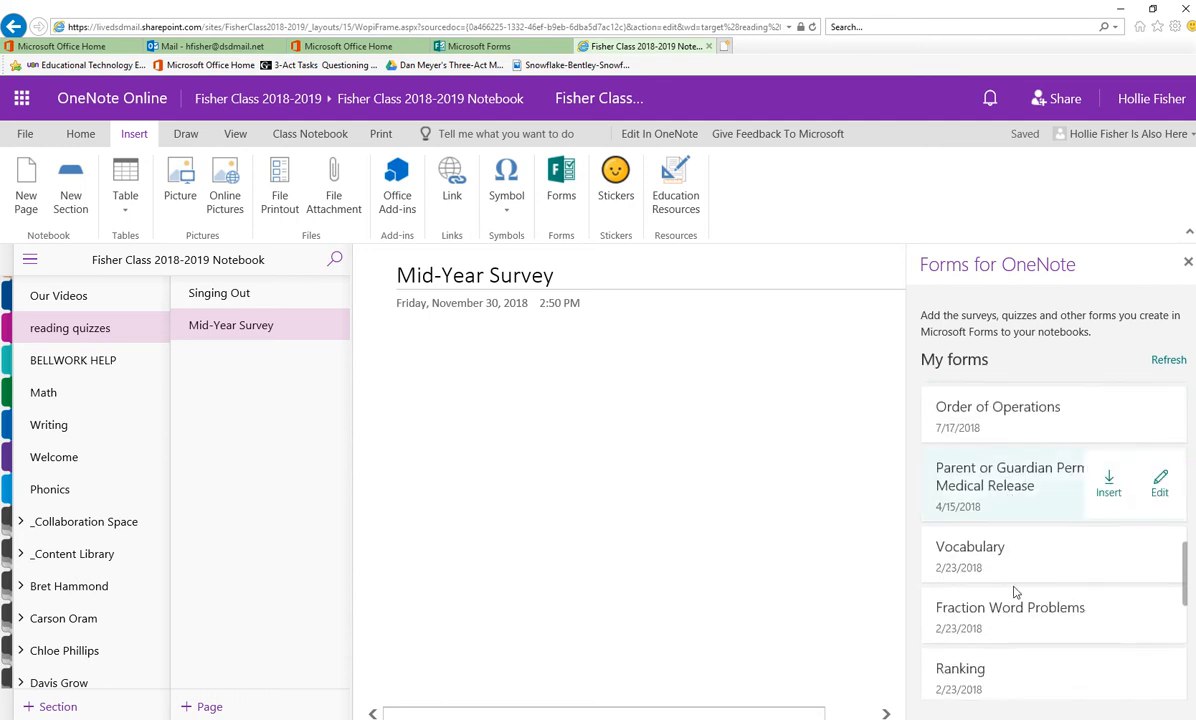
pyautogui.scroll(12, 1017, 608)
pyautogui.scroll(2, 1002, 467)
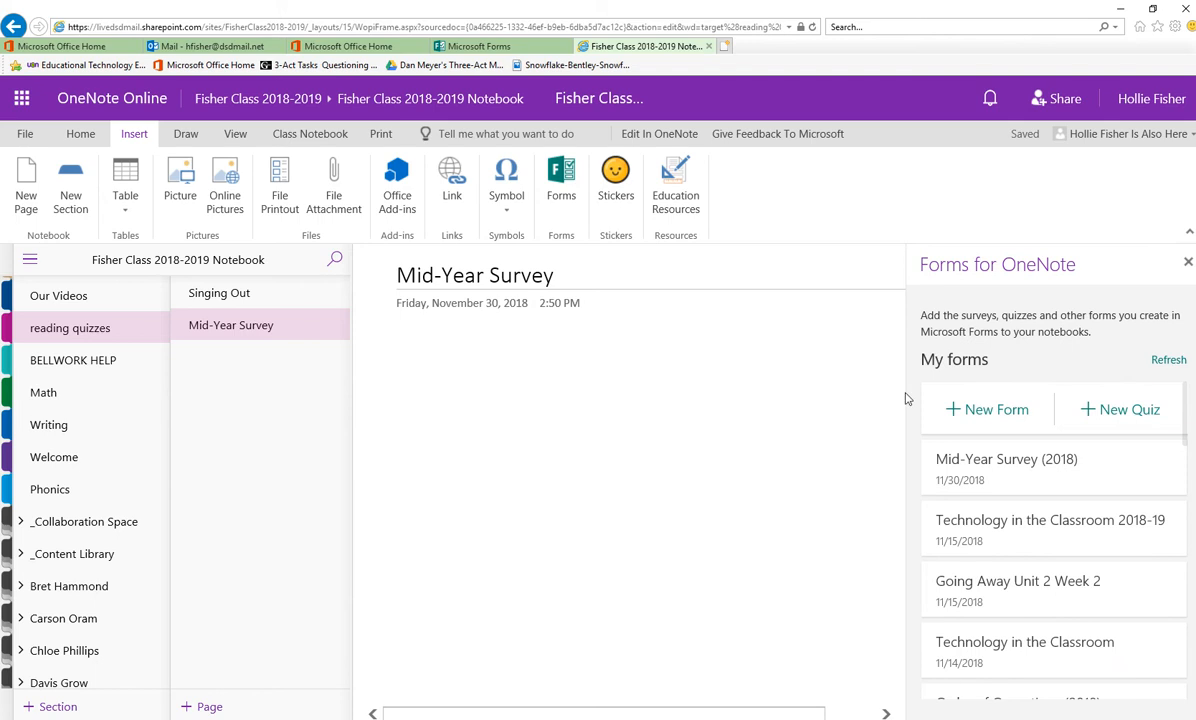
pyautogui.scroll(-1, 1053, 540)
pyautogui.moveTo(1004, 534)
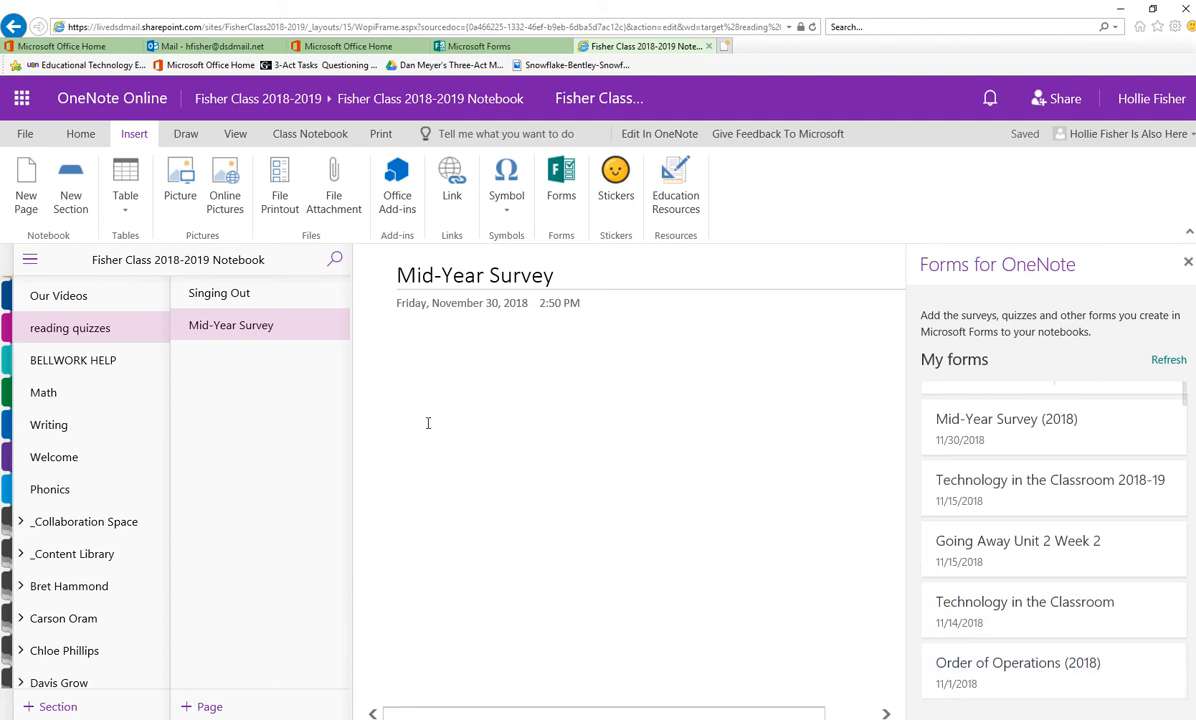
pyautogui.moveTo(968, 420)
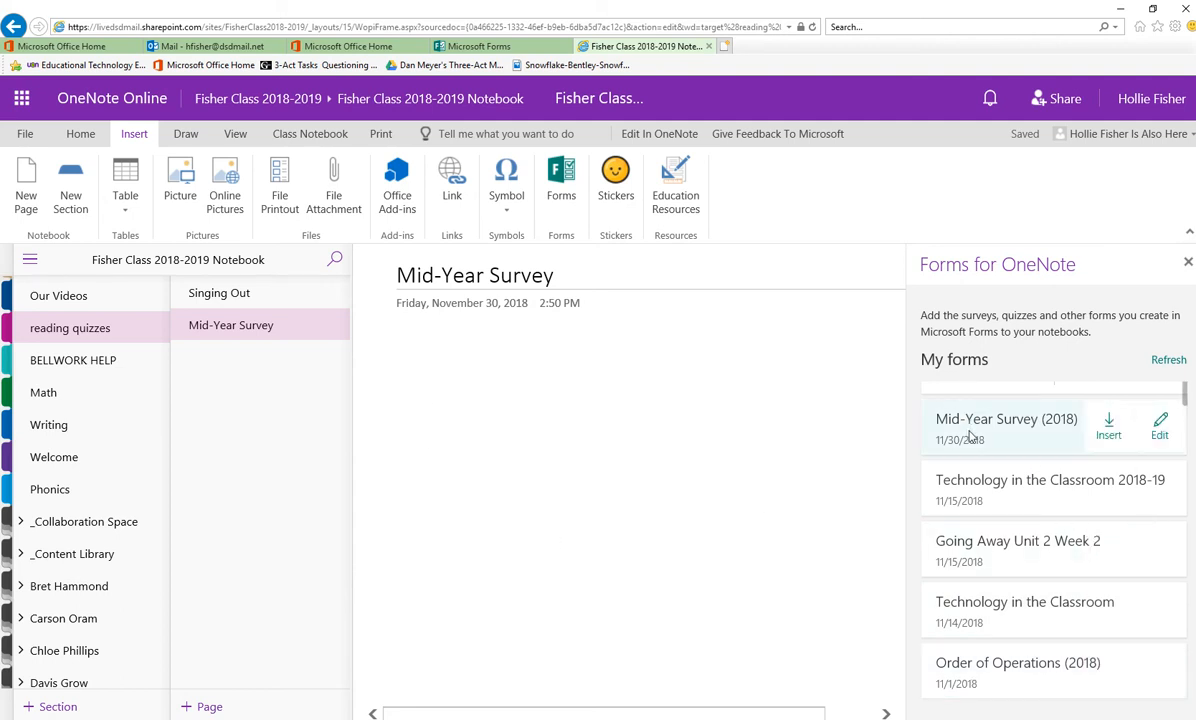
pyautogui.click(1109, 430)
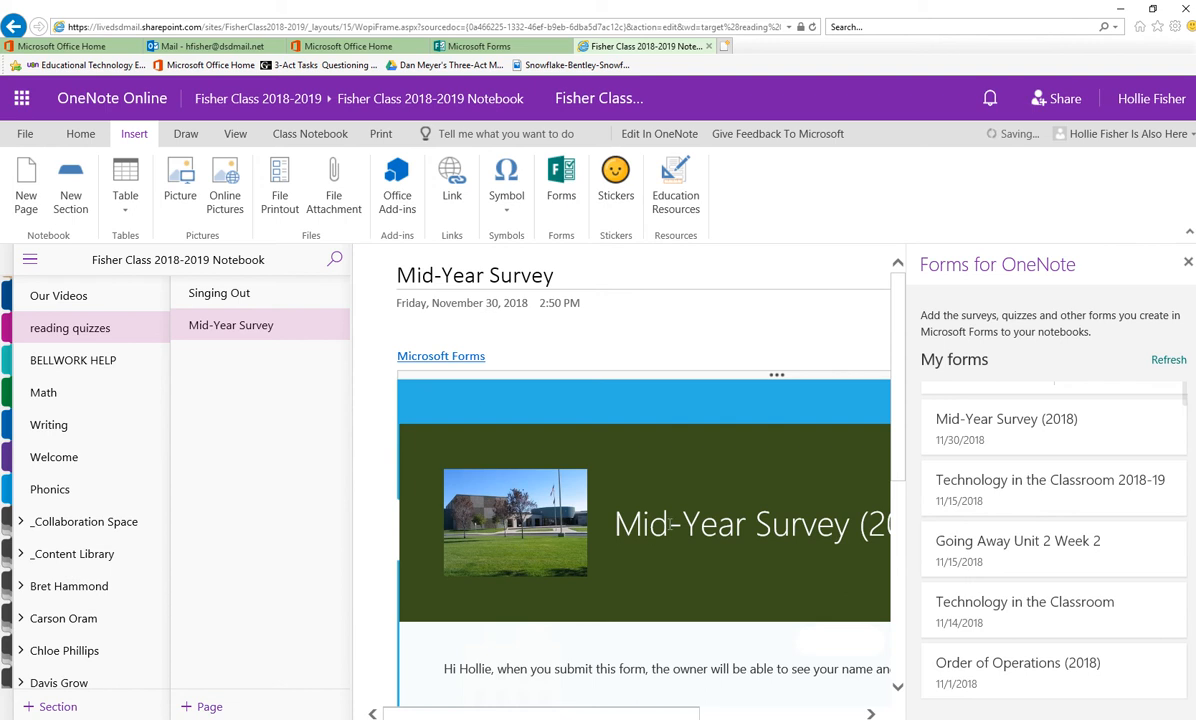
pyautogui.click(1188, 264)
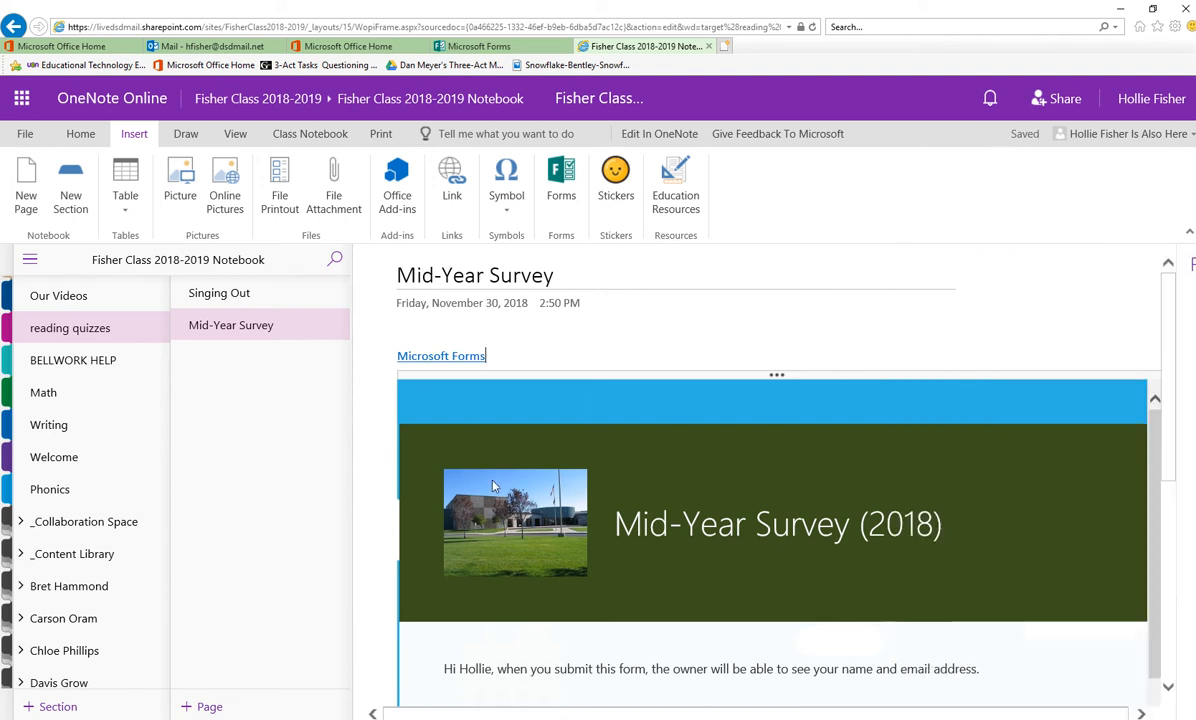
# Examine the embedded Mid-Year Survey form from its header through all questions to the submit area
pyautogui.scroll(-5, 532, 498)
pyautogui.scroll(-5, 532, 498)
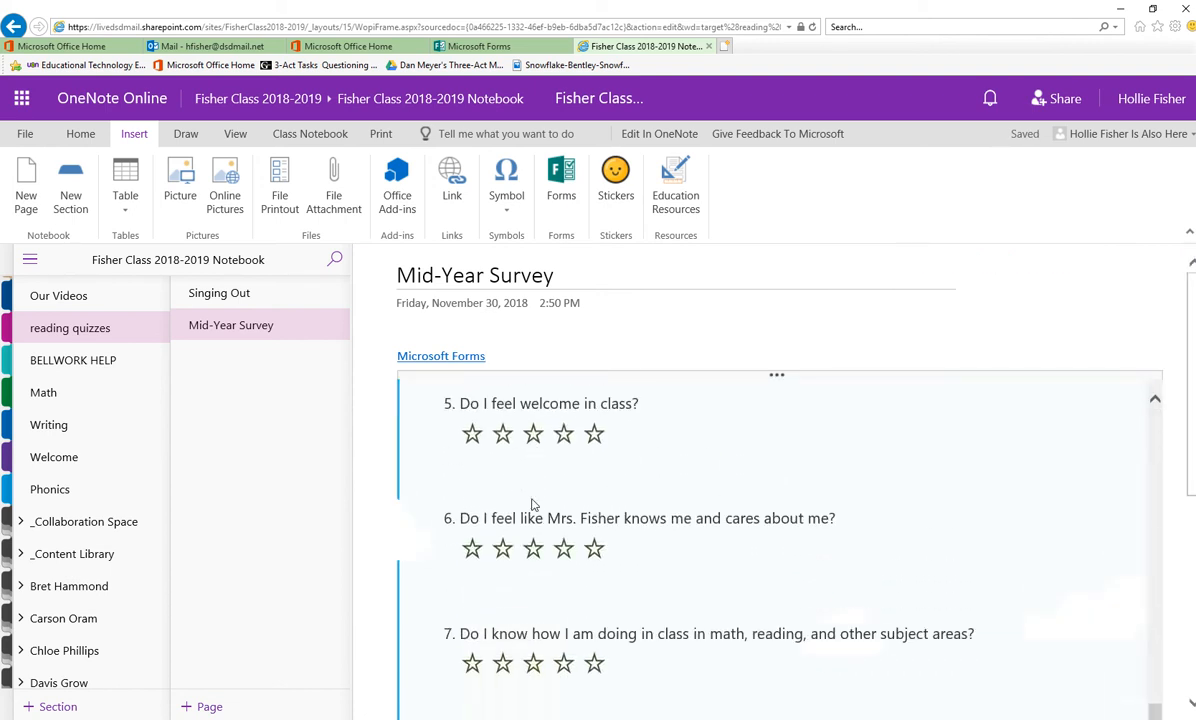
pyautogui.click(533, 497)
pyautogui.scroll(-6, 533, 505)
pyautogui.scroll(-3, 533, 505)
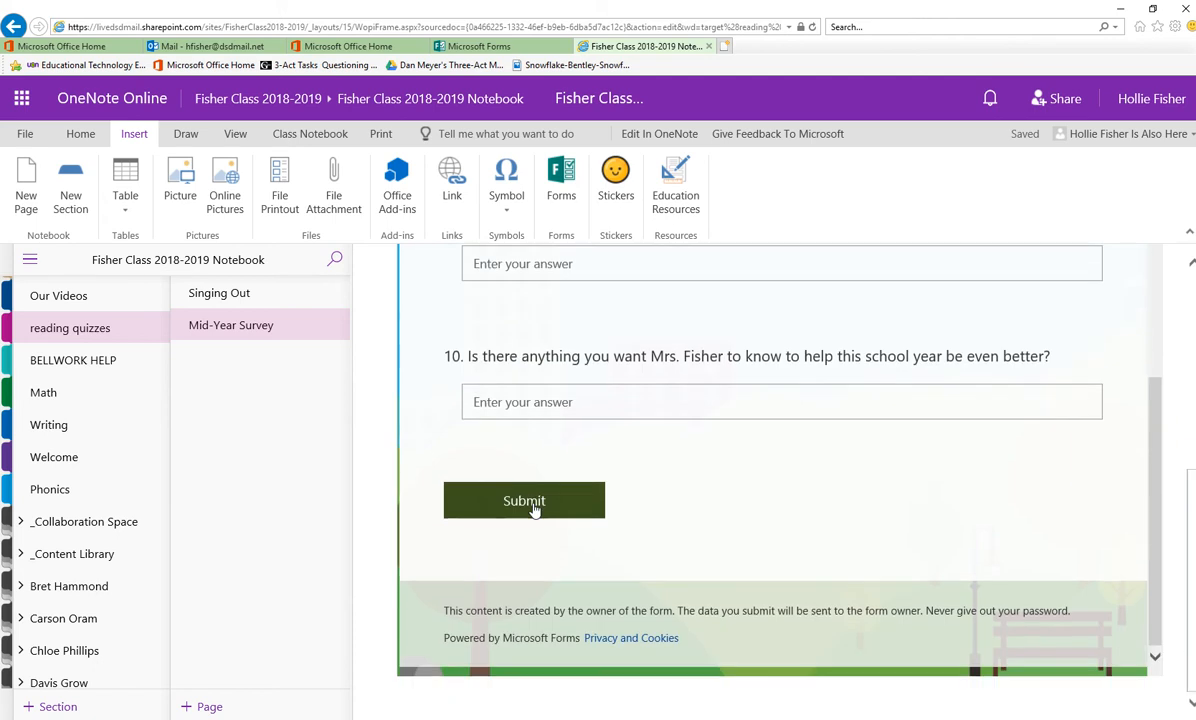
pyautogui.scroll(10, 533, 508)
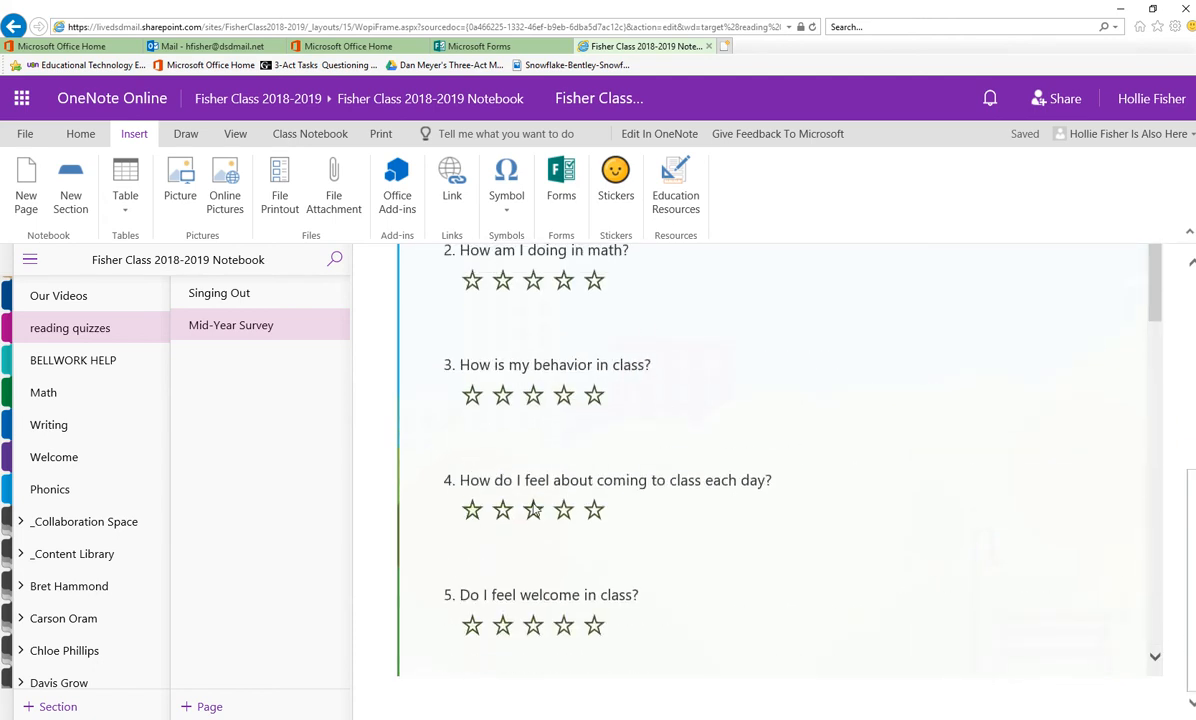
pyautogui.scroll(-10, 674, 628)
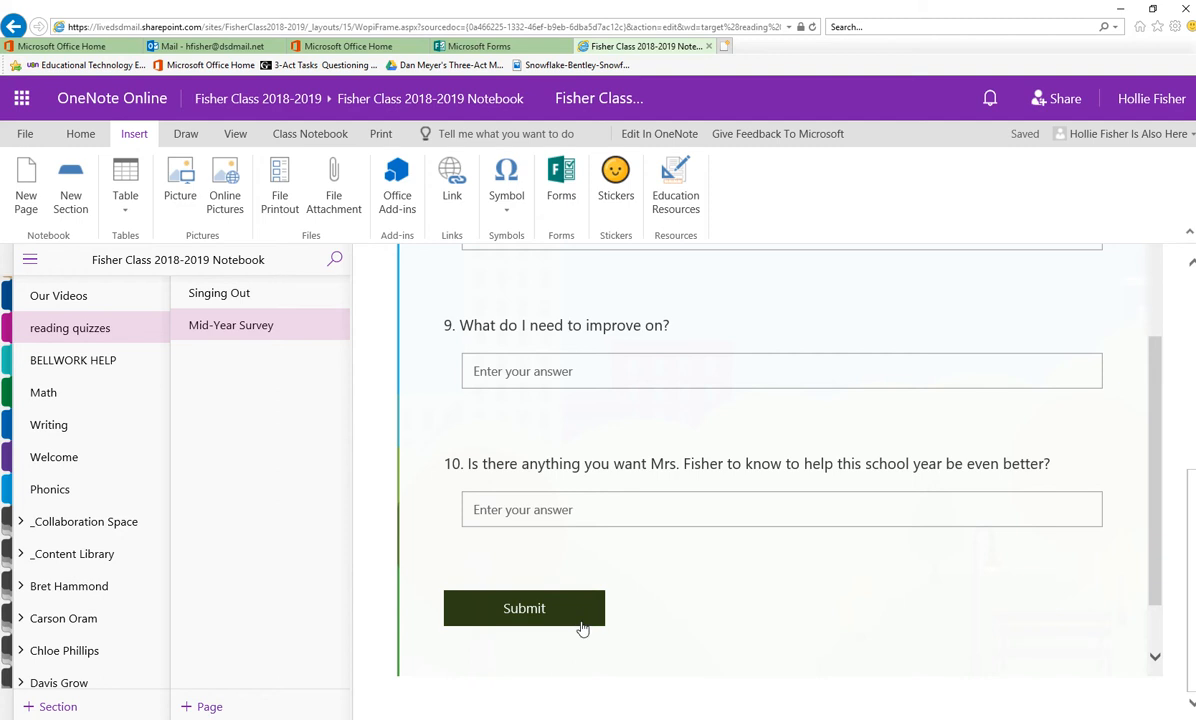
pyautogui.scroll(10, 576, 618)
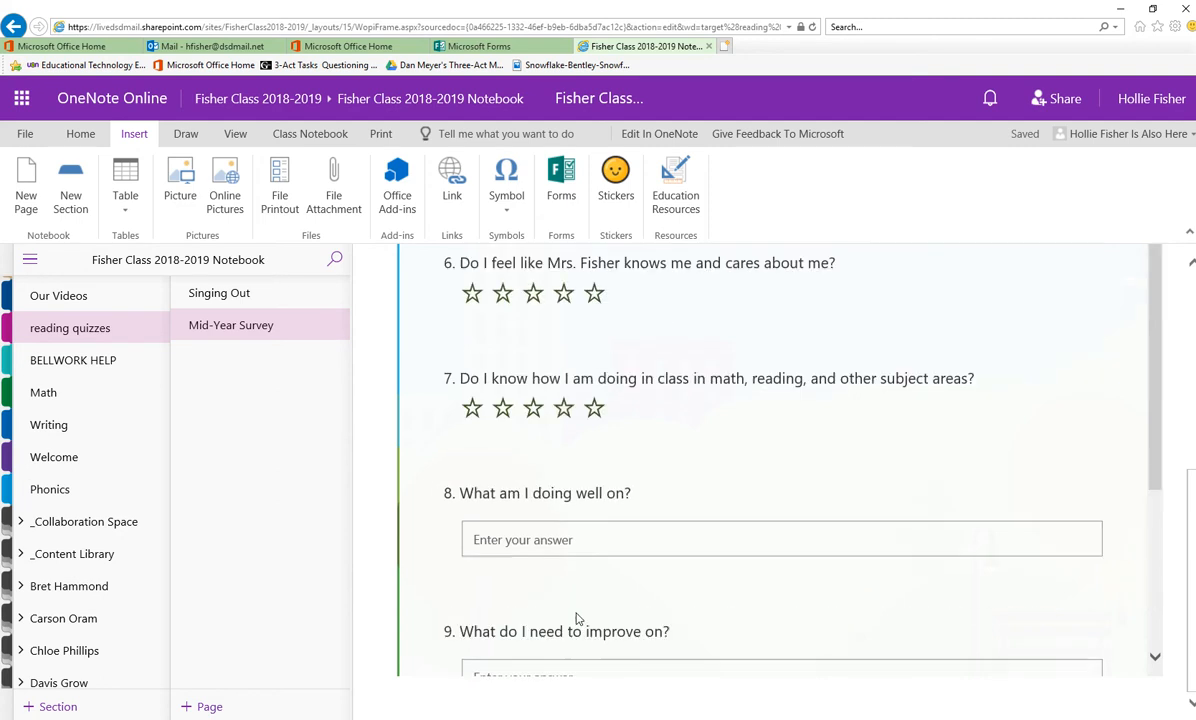
pyautogui.scroll(5, 575, 572)
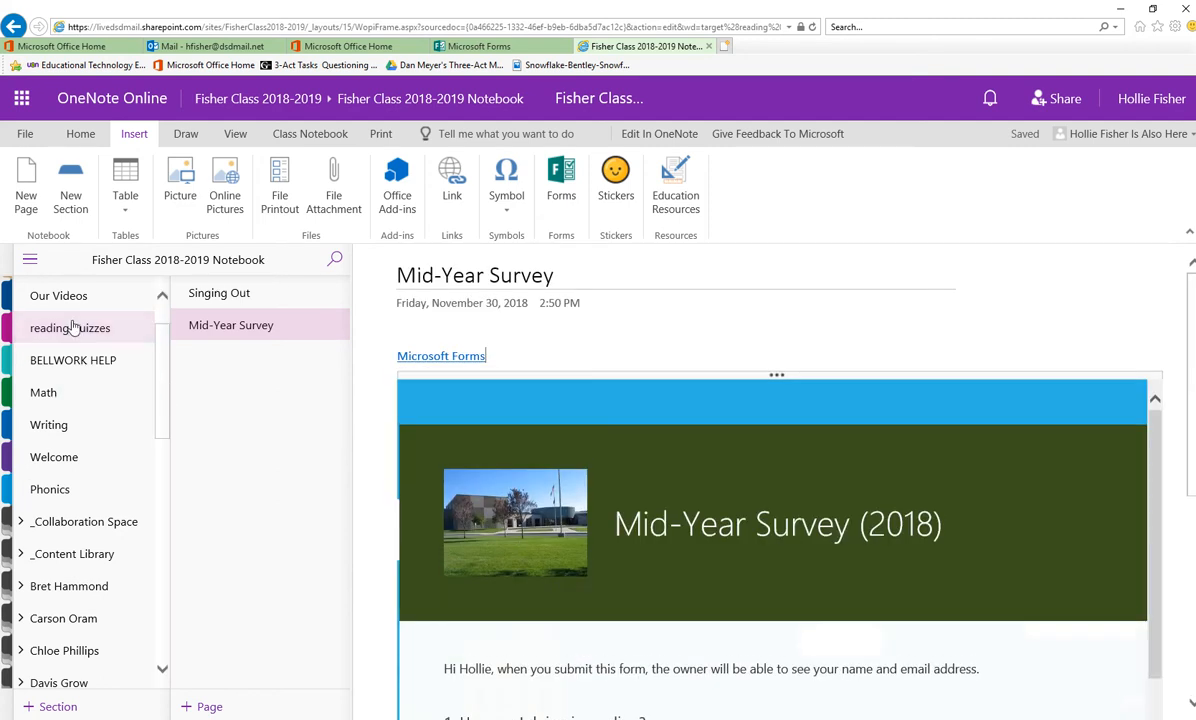
pyautogui.scroll(-5, 478, 606)
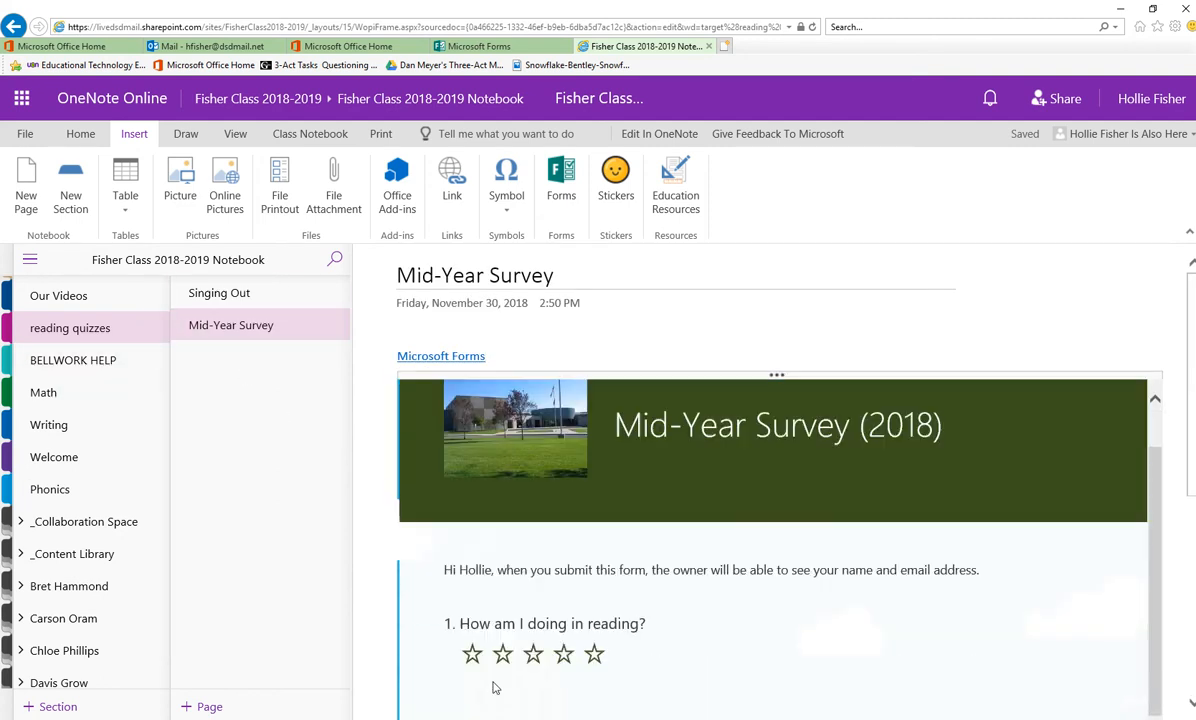
pyautogui.scroll(3, 468, 607)
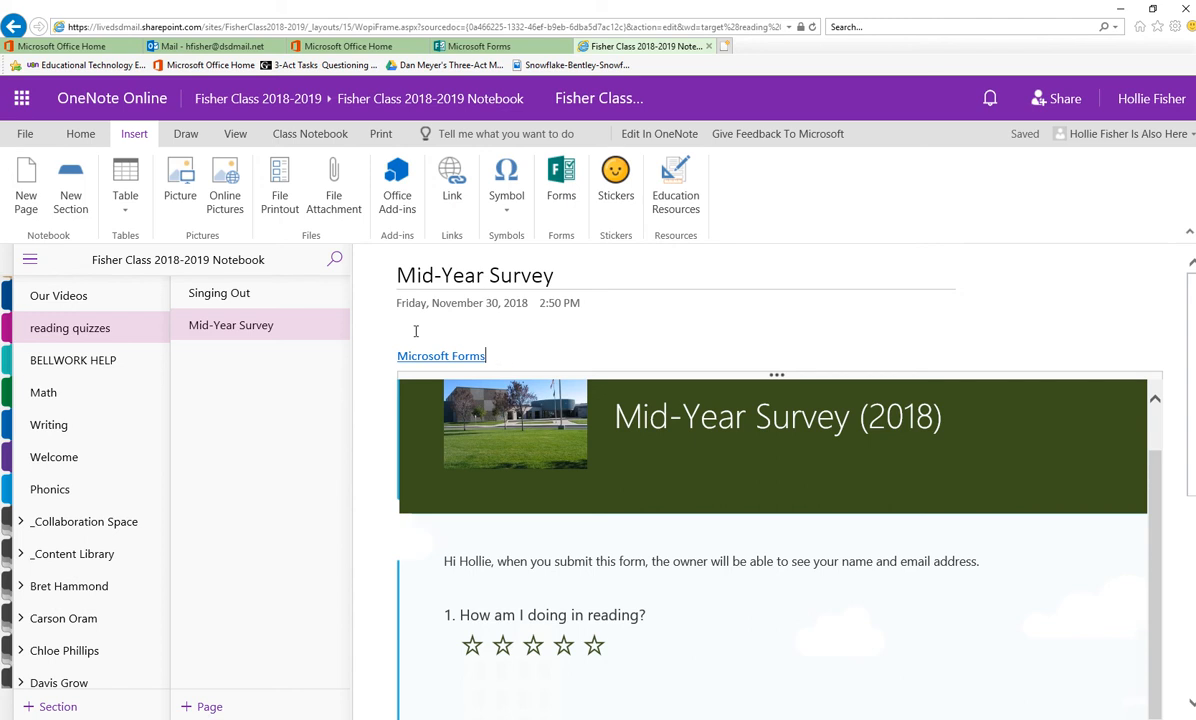
# Distribute the Mid-Year Survey page to the students' Quizzes sections and close the distribution pane
pyautogui.rightClick(269, 332)
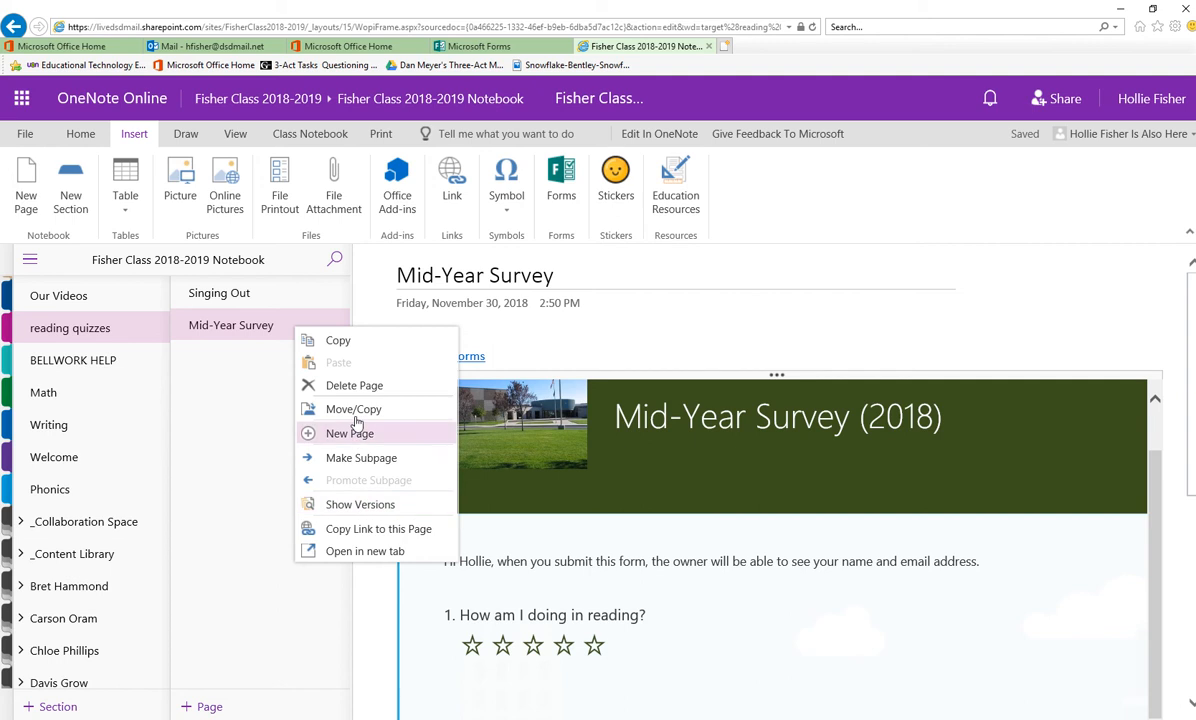
pyautogui.click(244, 463)
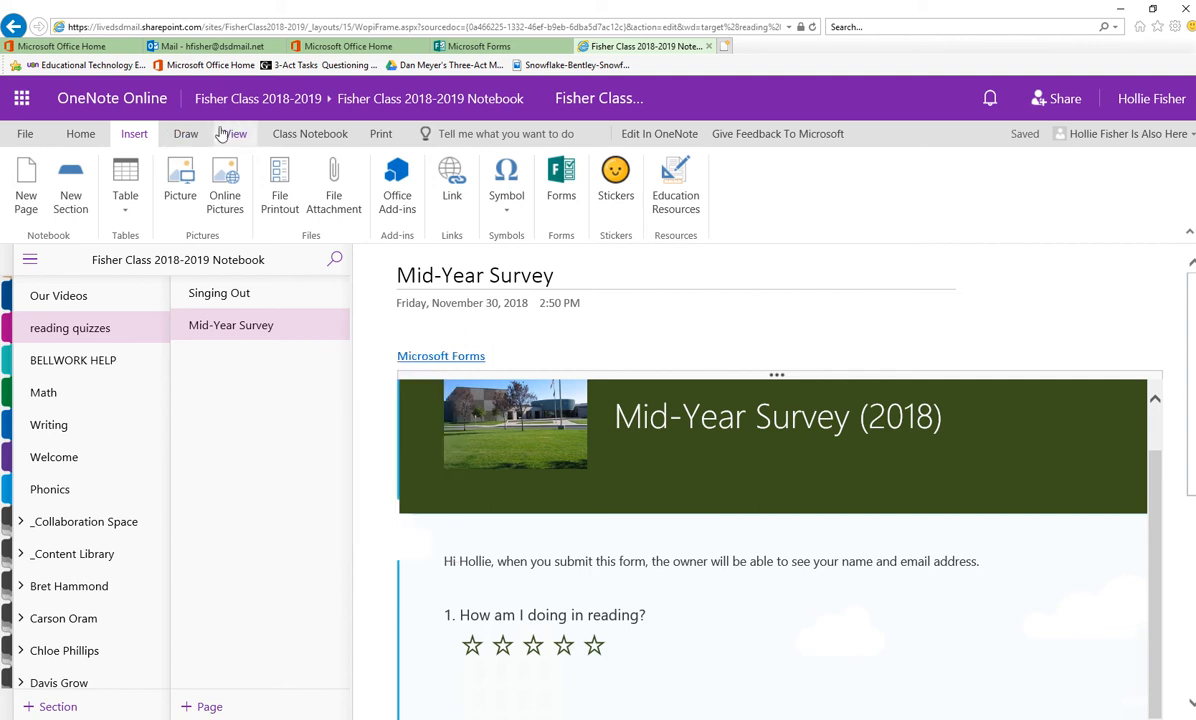
pyautogui.click(287, 140)
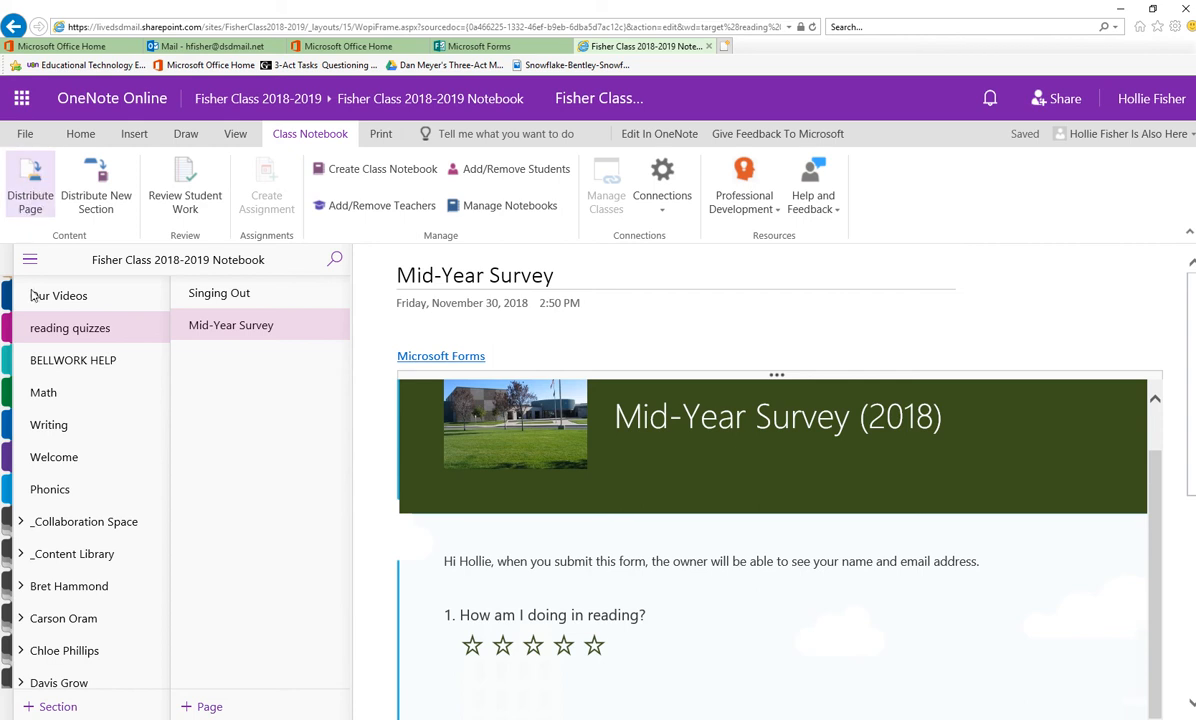
pyautogui.scroll(-5, 72, 600)
pyautogui.scroll(-2, 68, 600)
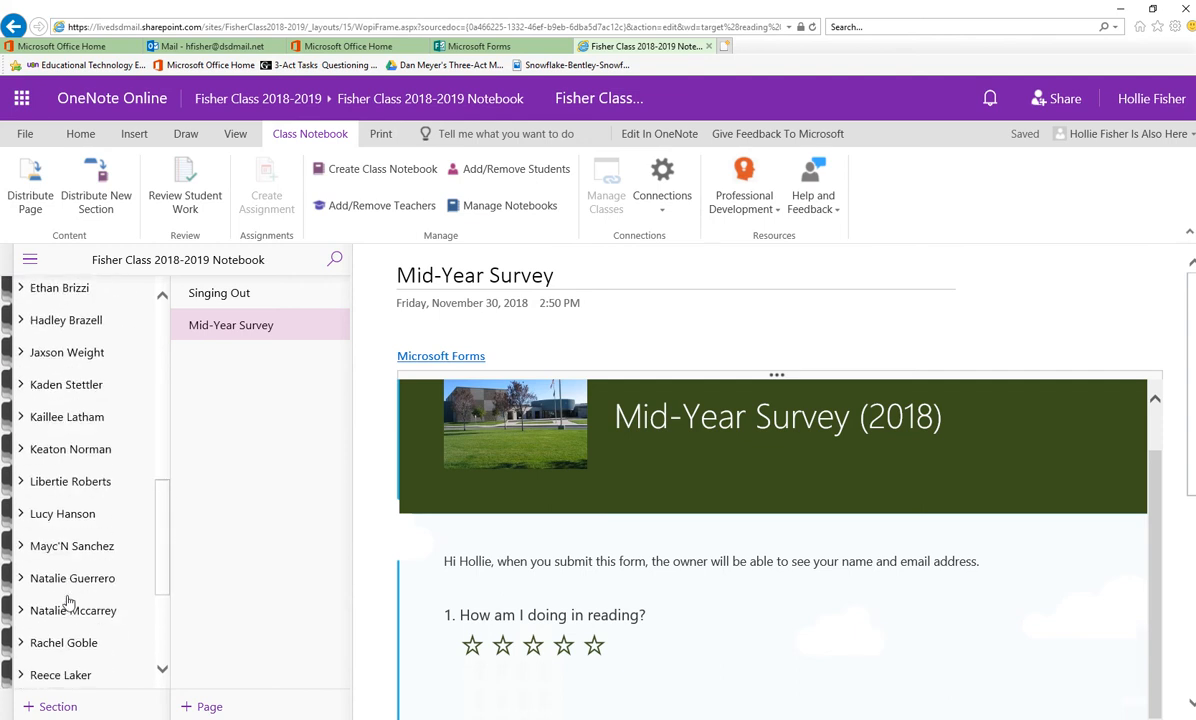
pyautogui.scroll(6, 67, 600)
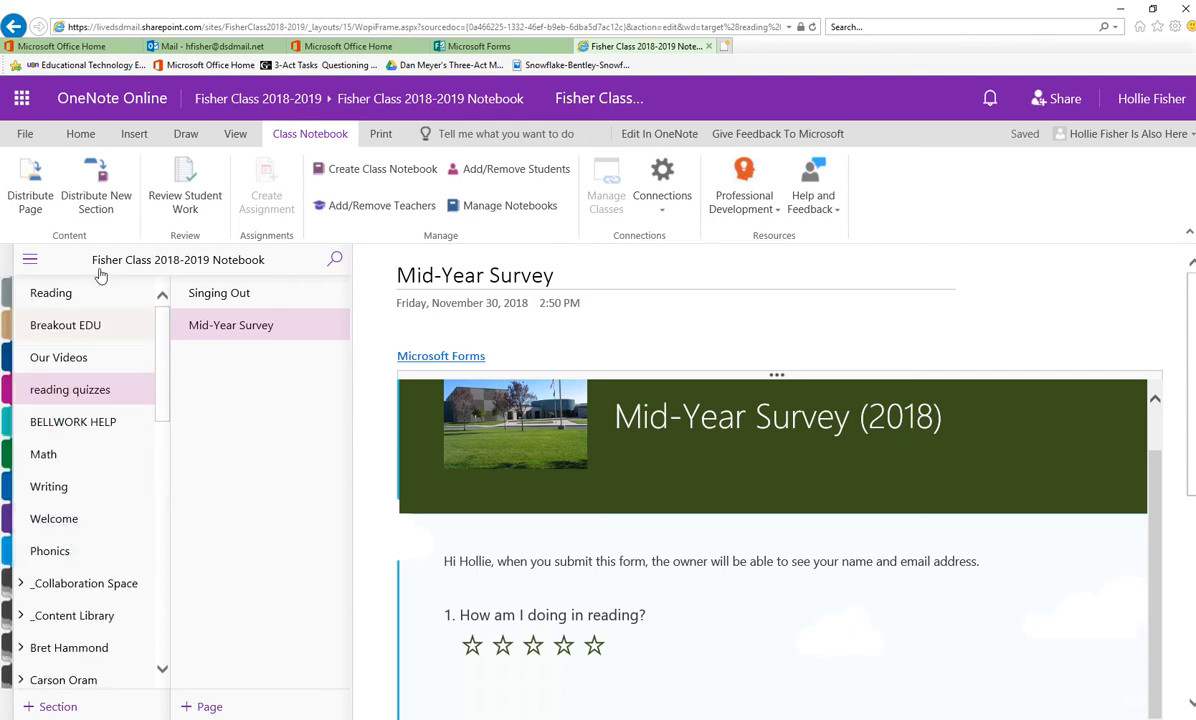
pyautogui.click(31, 186)
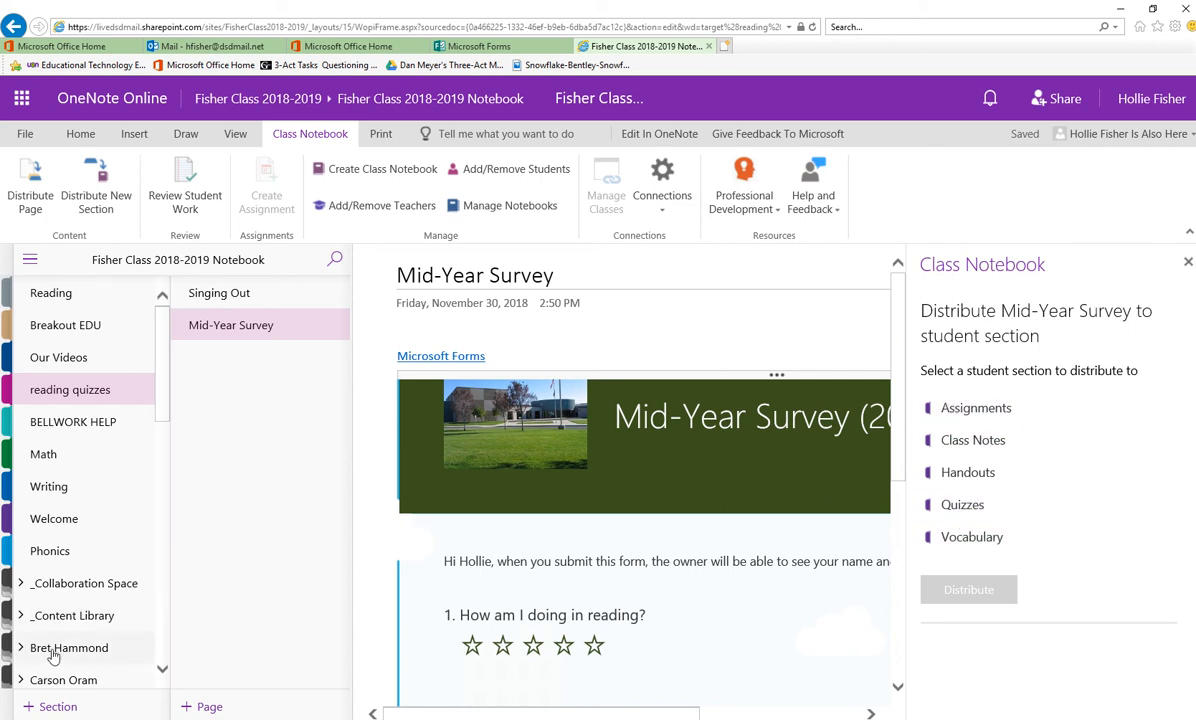
pyautogui.scroll(-1, 83, 642)
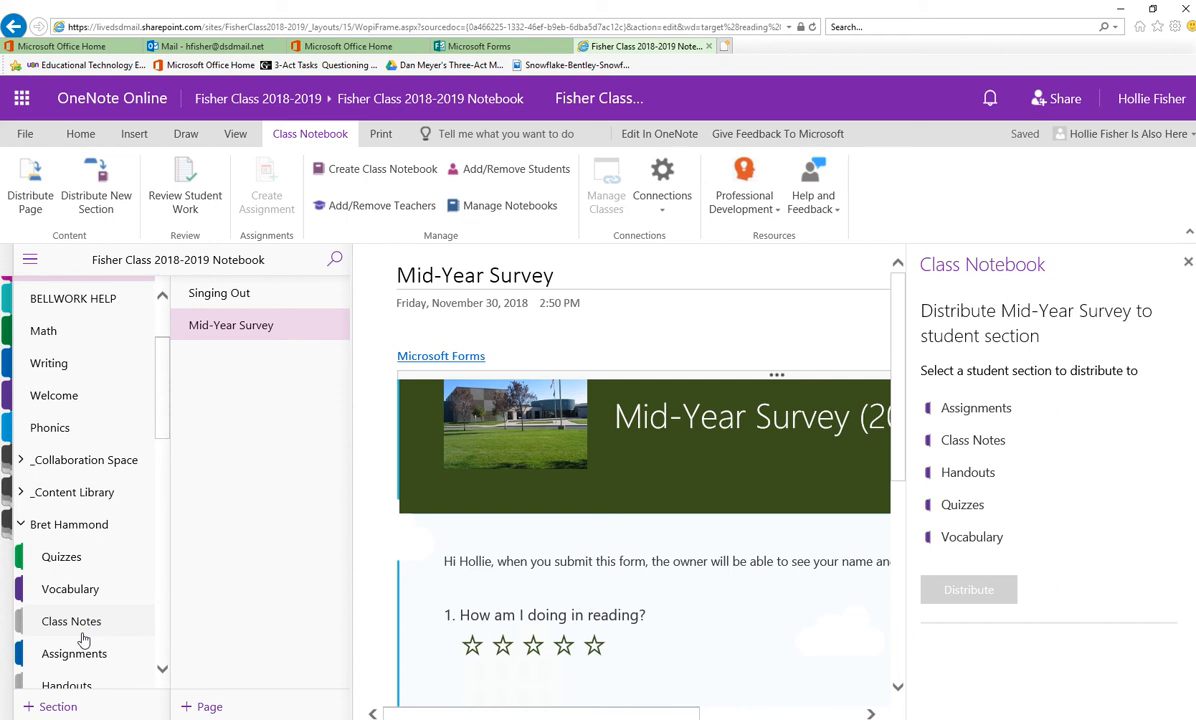
pyautogui.scroll(-1, 80, 570)
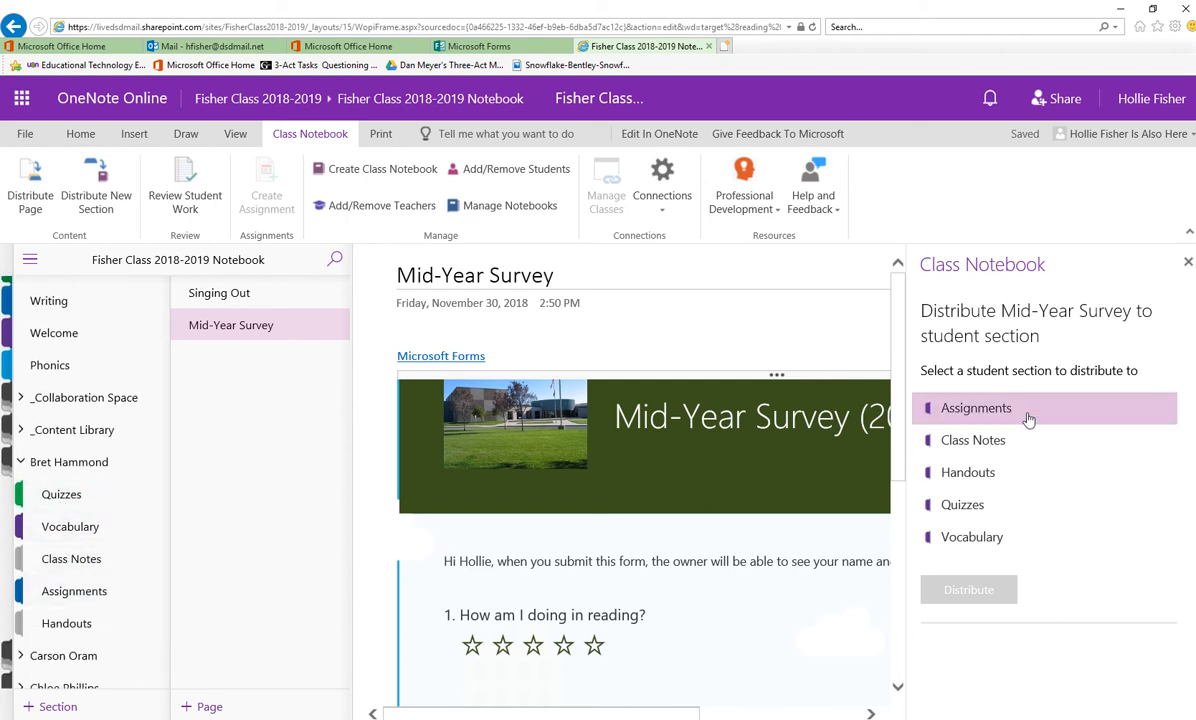
pyautogui.doubleClick(960, 508)
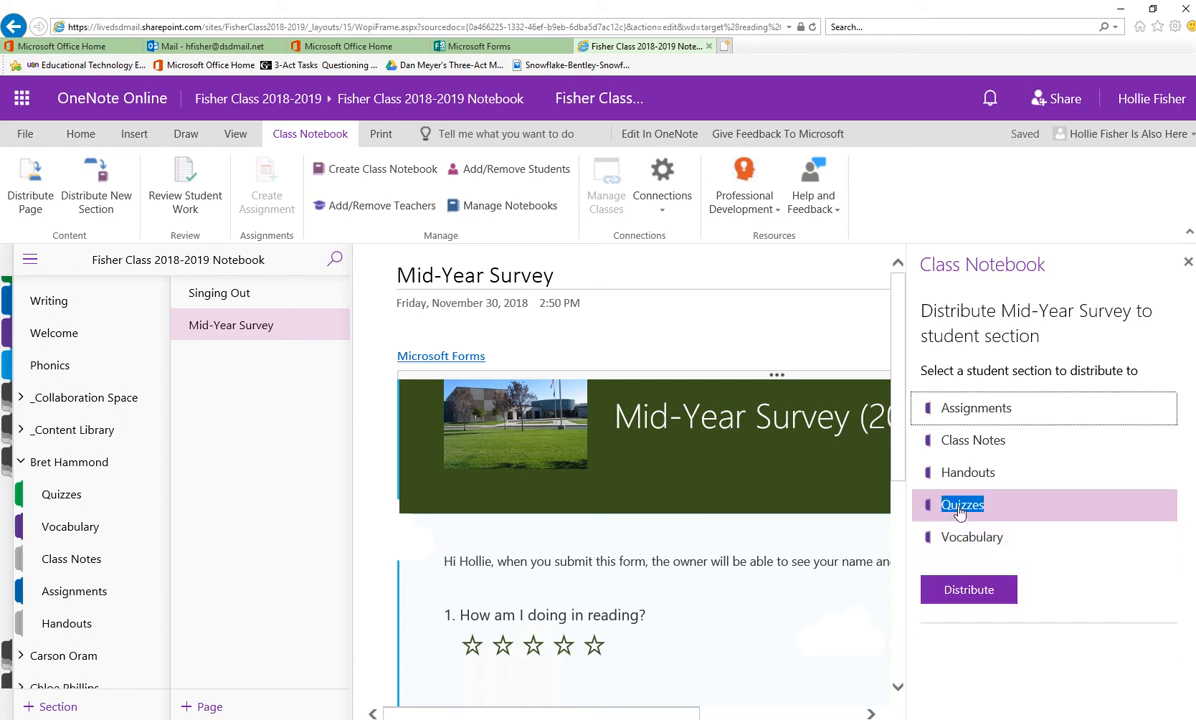
pyautogui.click(968, 592)
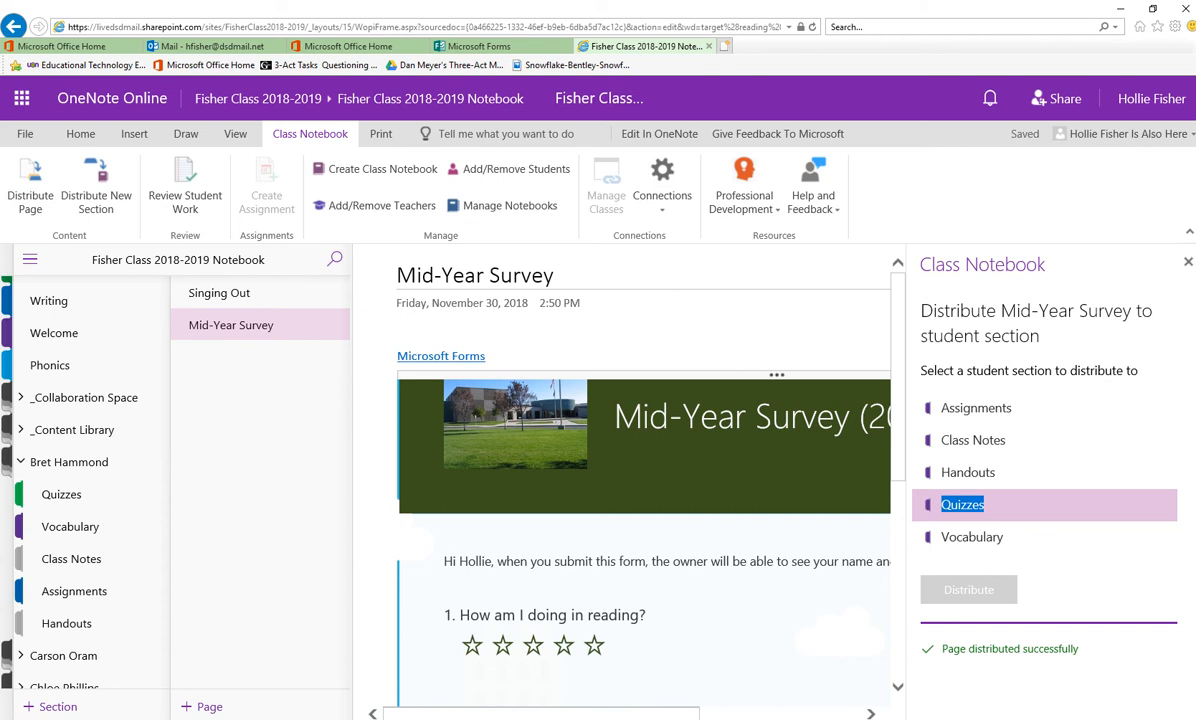
pyautogui.click(1188, 261)
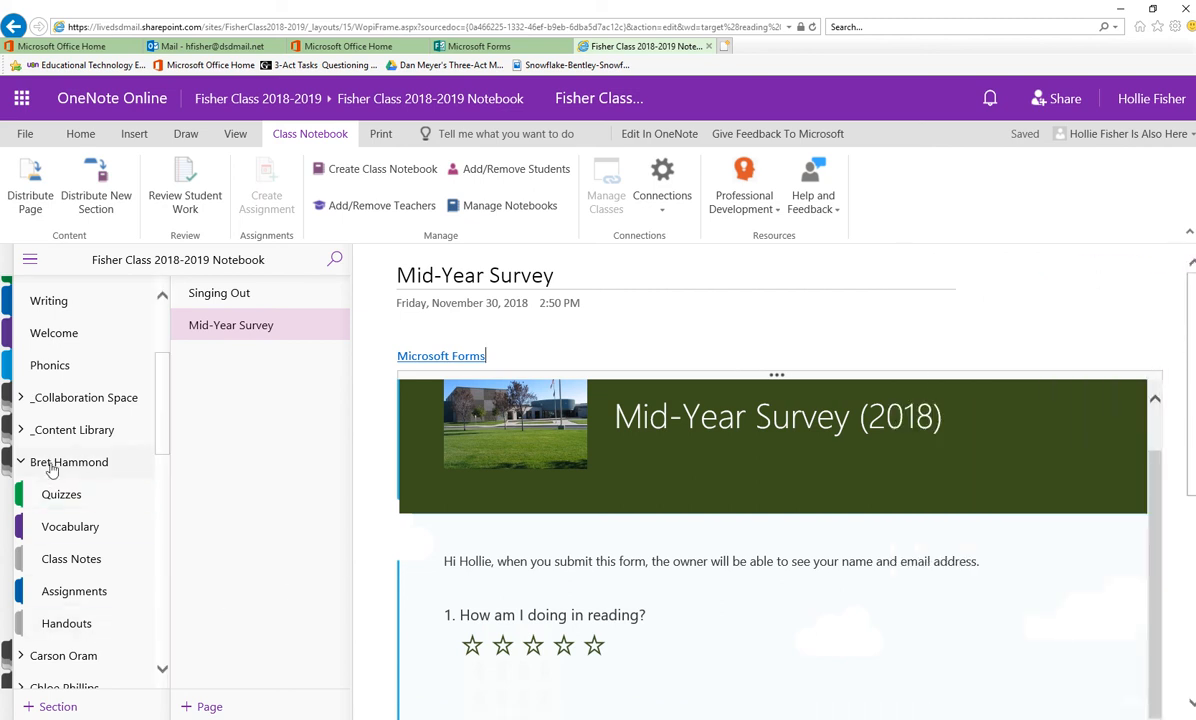
# Check the distributed Mid-Year Survey page and its embedded form in the Quizzes section of the second student listed
pyautogui.click(55, 657)
pyautogui.scroll(-2, 55, 663)
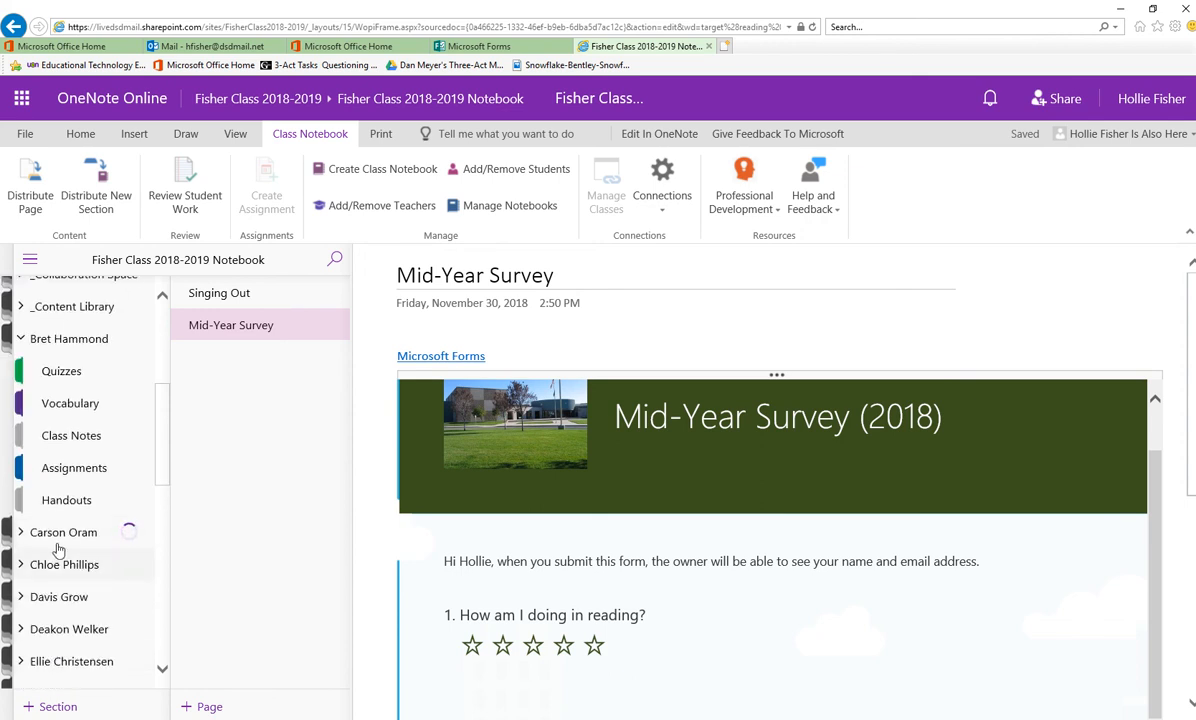
pyautogui.scroll(-2, 58, 548)
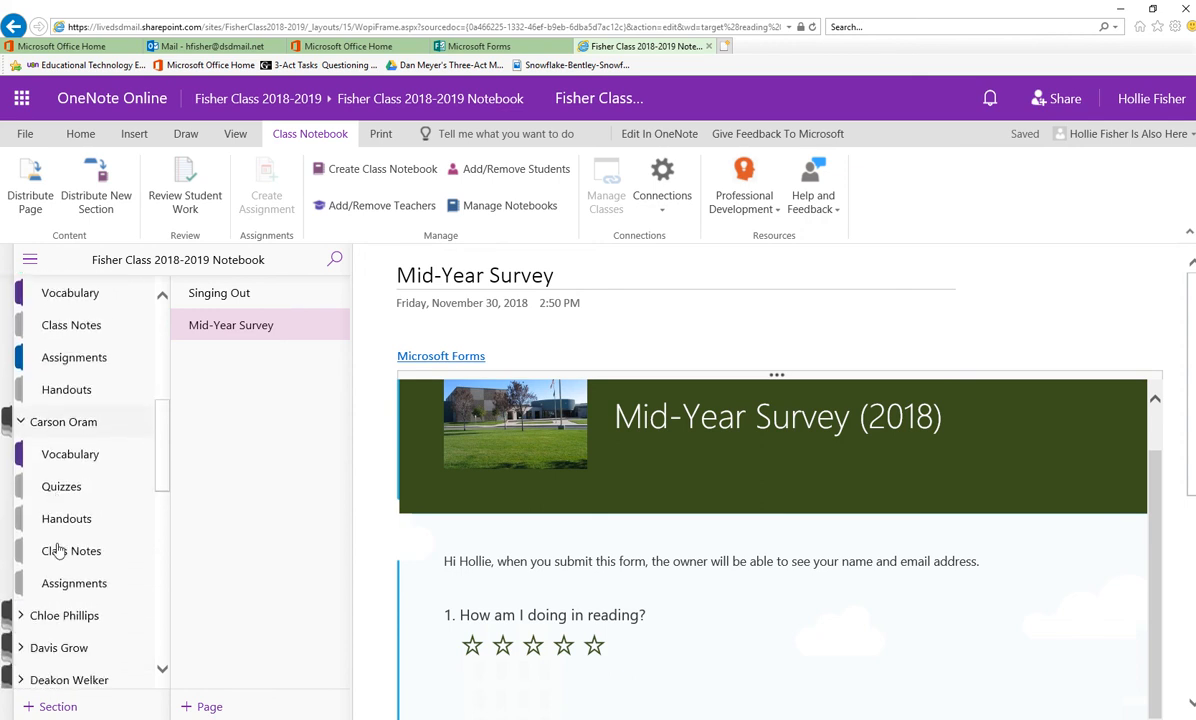
pyautogui.click(66, 478)
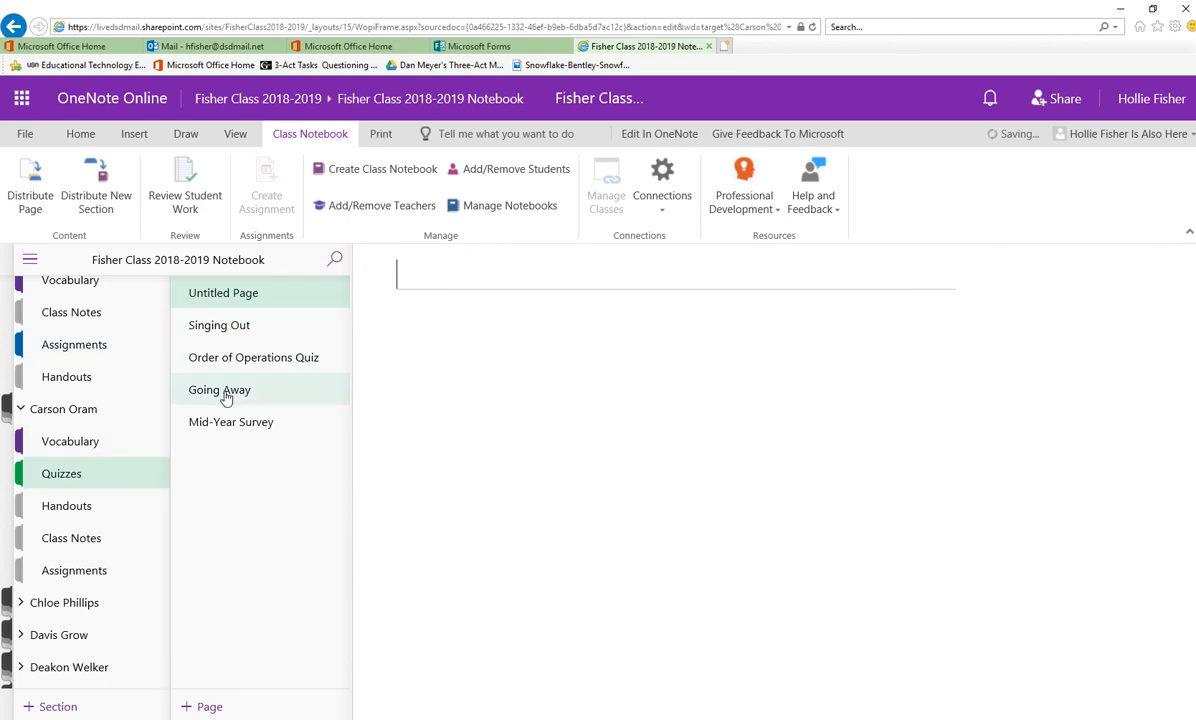
pyautogui.click(238, 362)
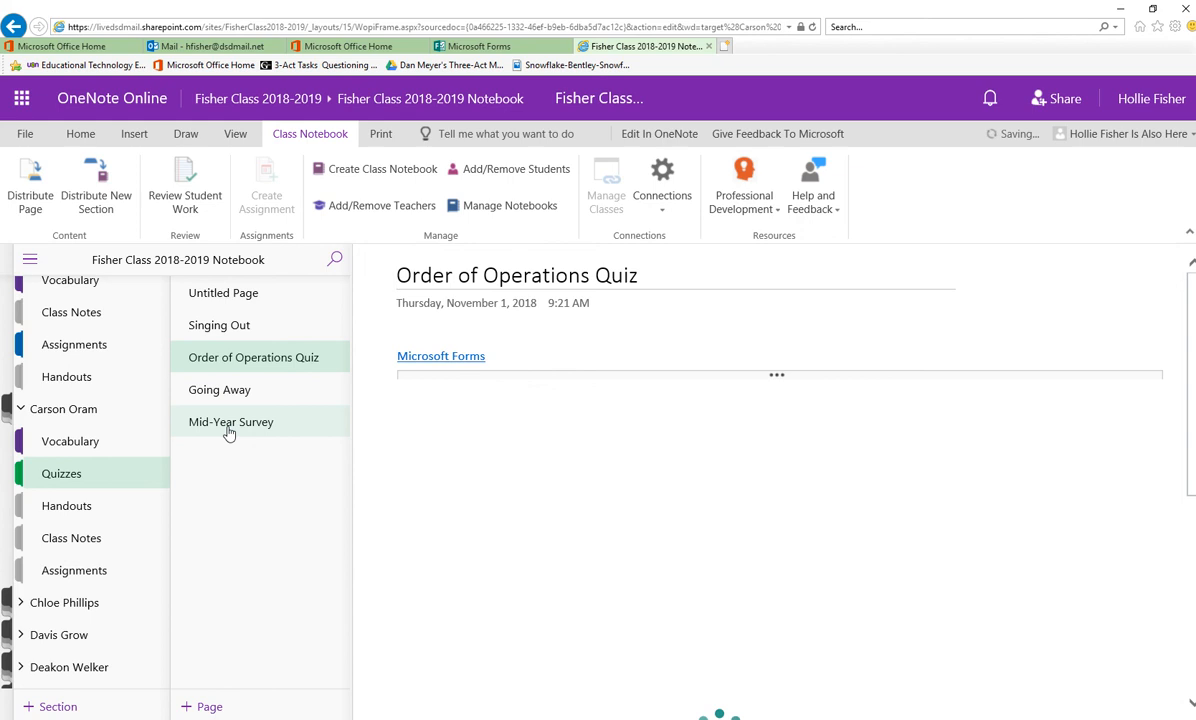
pyautogui.click(229, 425)
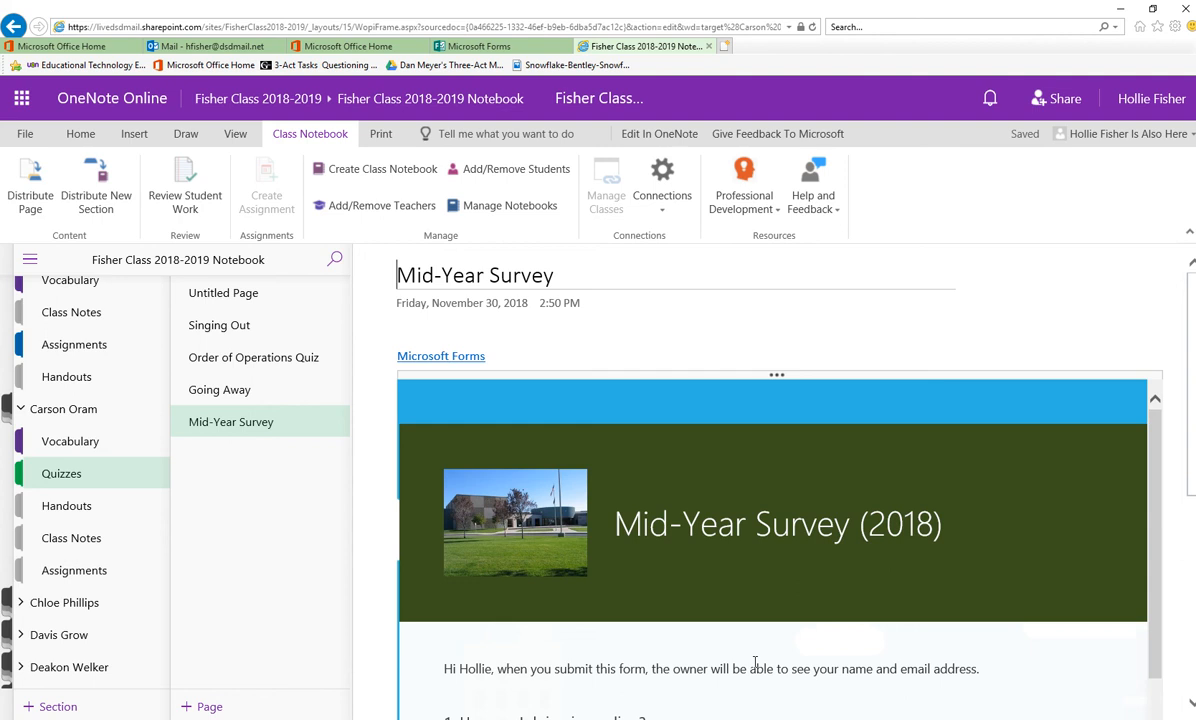
pyautogui.scroll(-1, 755, 663)
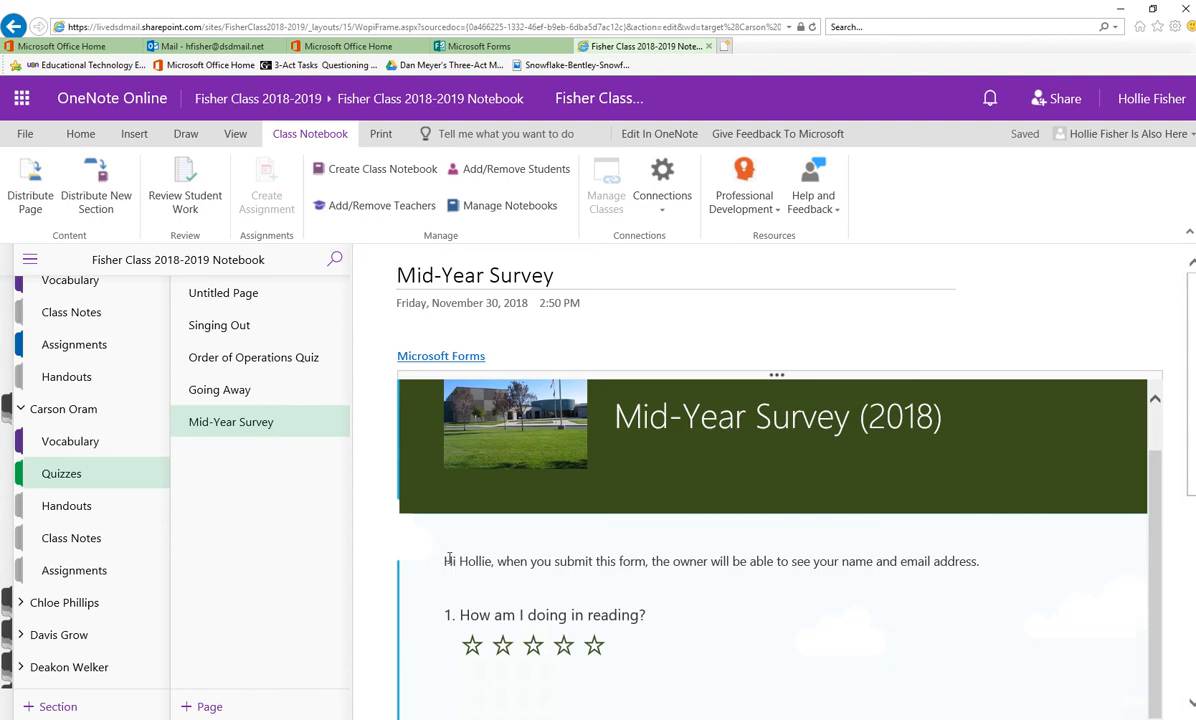